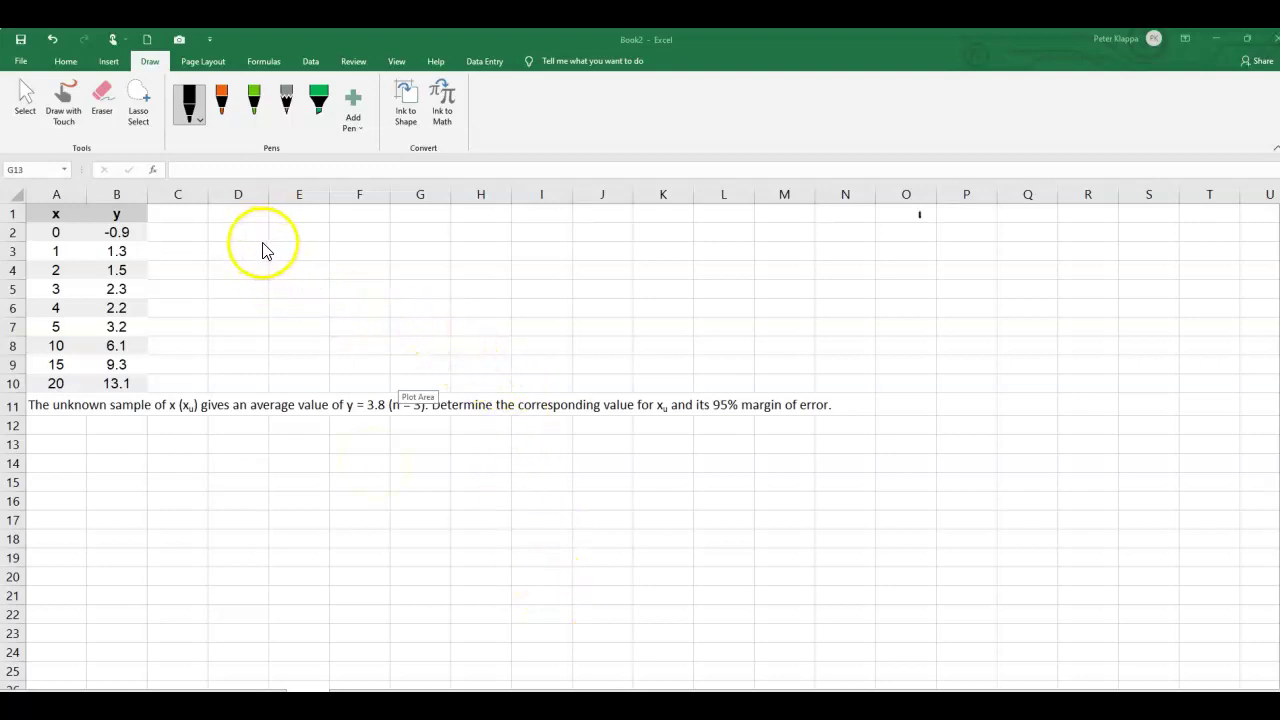
# Sketch by hand a calibration graph with x and y axes, a rising line through points, and a dotted projection from y to xu
pyautogui.moveTo(269, 238)
pyautogui.mouseDown()
pyautogui.moveTo(269, 332)
pyautogui.moveTo(421, 333)
pyautogui.mouseUp()
pyautogui.moveTo(272, 324); pyautogui.dragTo(368, 235)
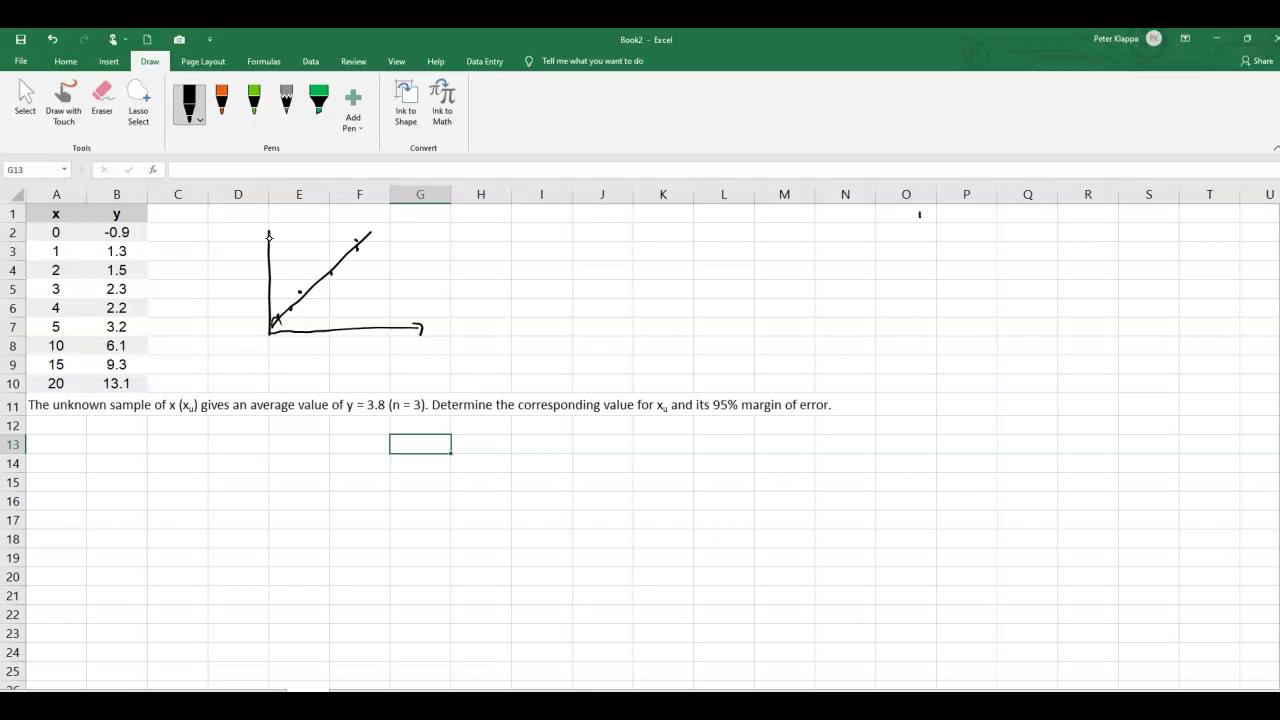
pyautogui.moveTo(268, 236); pyautogui.dragTo(250, 237)
pyautogui.moveTo(371, 341); pyautogui.dragTo(362, 352)
pyautogui.moveTo(277, 274); pyautogui.dragTo(261, 275)
pyautogui.moveTo(280, 262); pyautogui.dragTo(278, 288)
pyautogui.moveTo(336, 340); pyautogui.dragTo(357, 355)
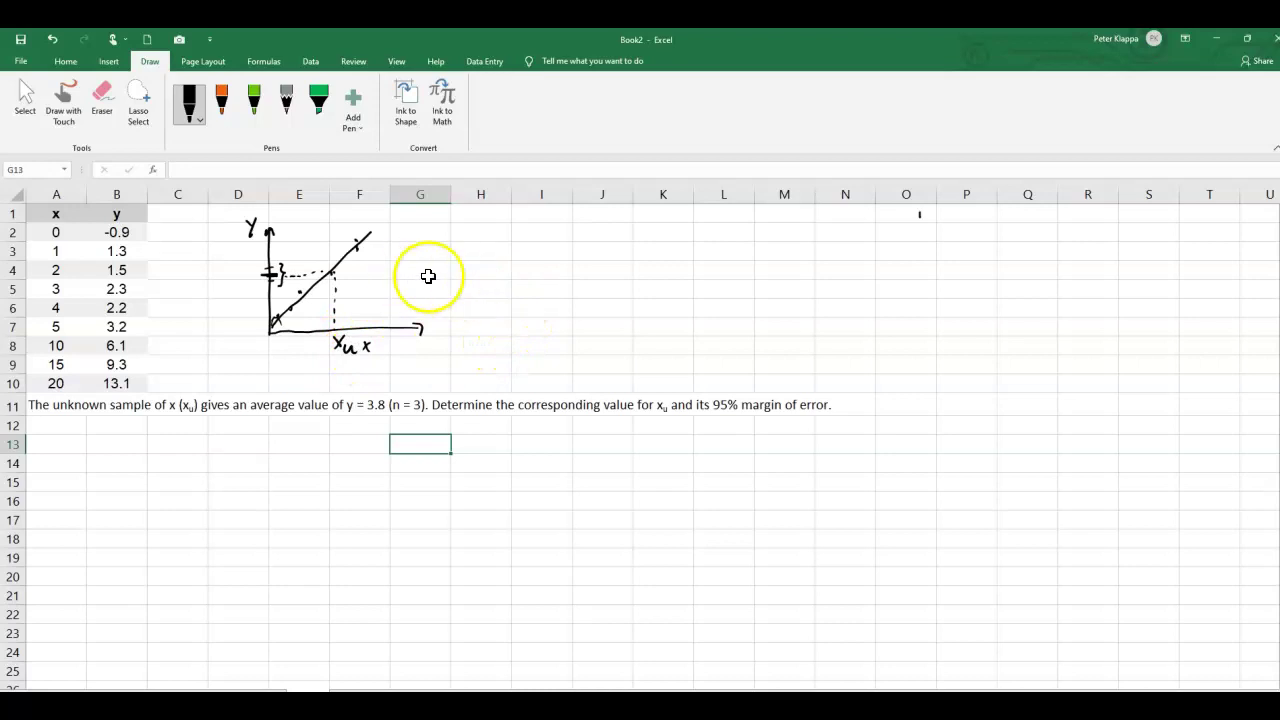
# Insert a markers-only scatter chart of the x and y data in A1:B10 and place it below the problem text
pyautogui.click(64, 95)
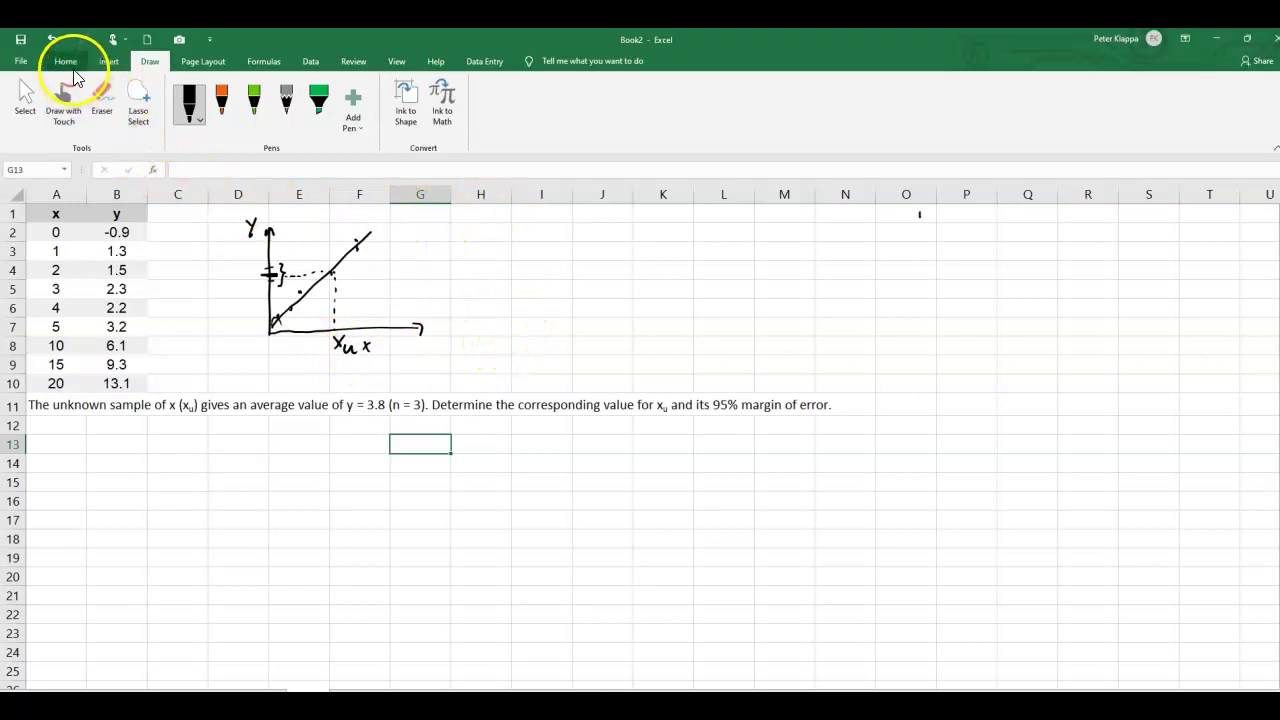
pyautogui.click(68, 62)
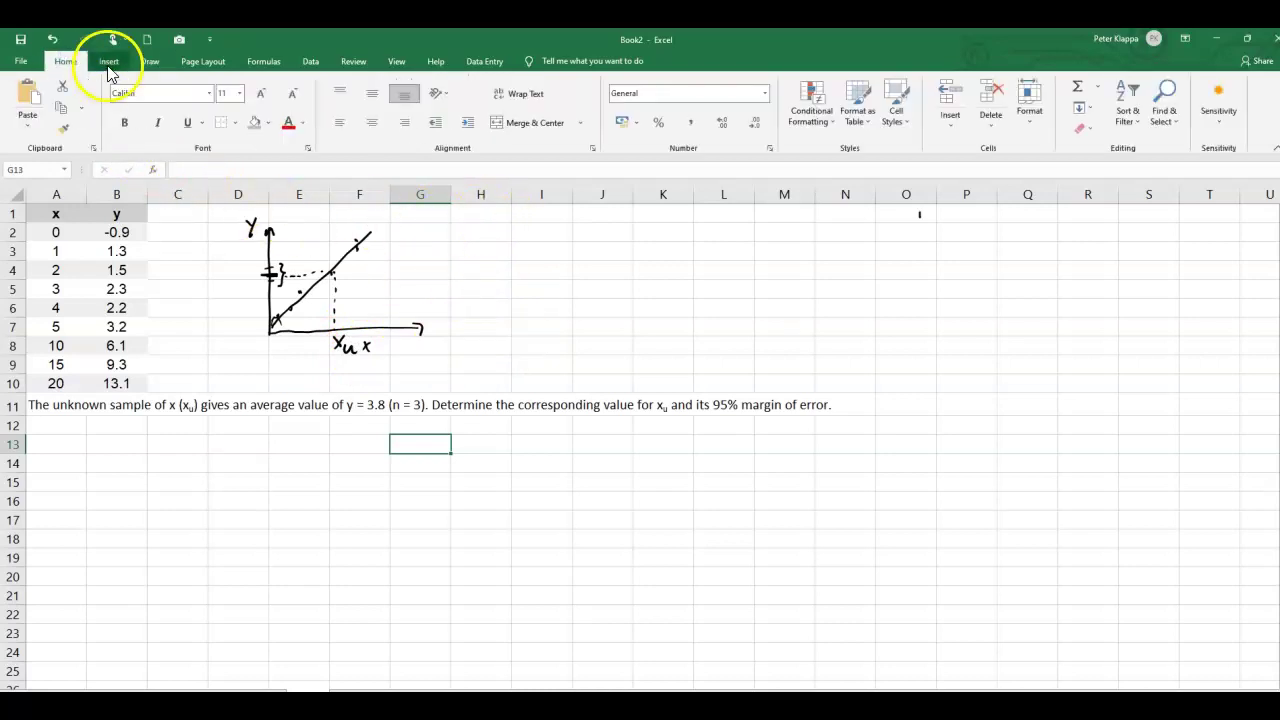
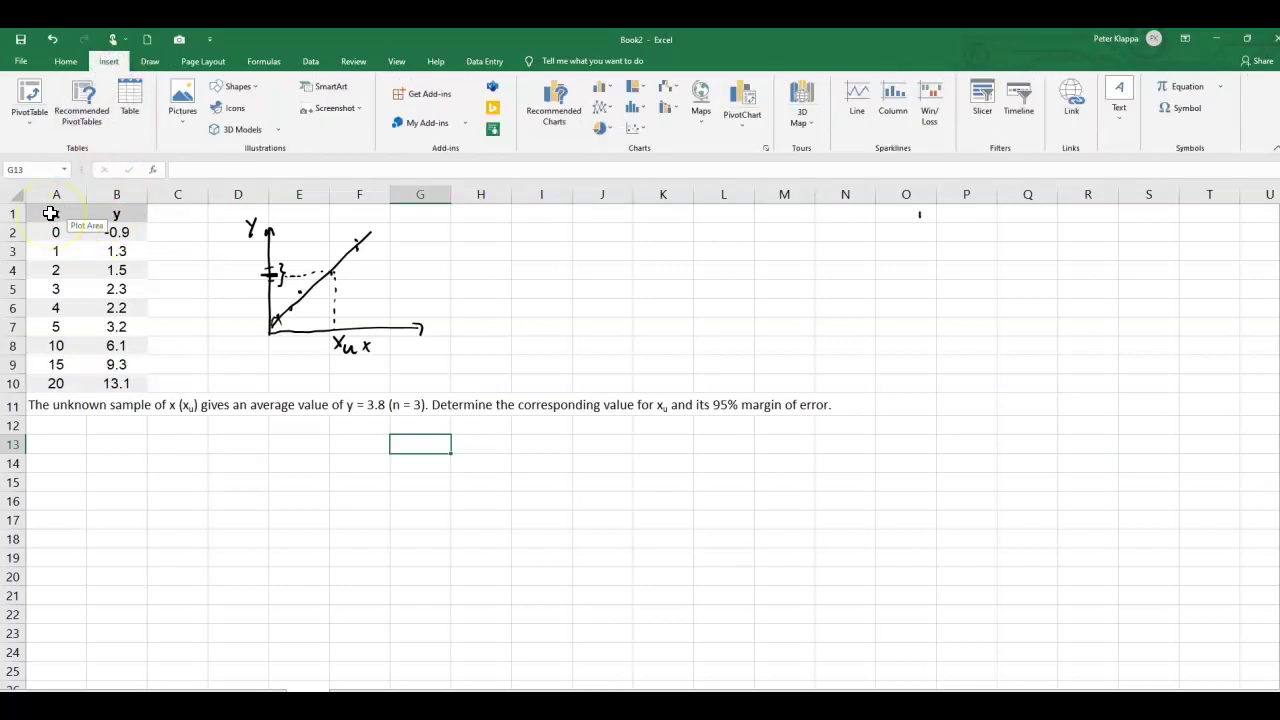
pyautogui.moveTo(50, 213); pyautogui.dragTo(118, 377)
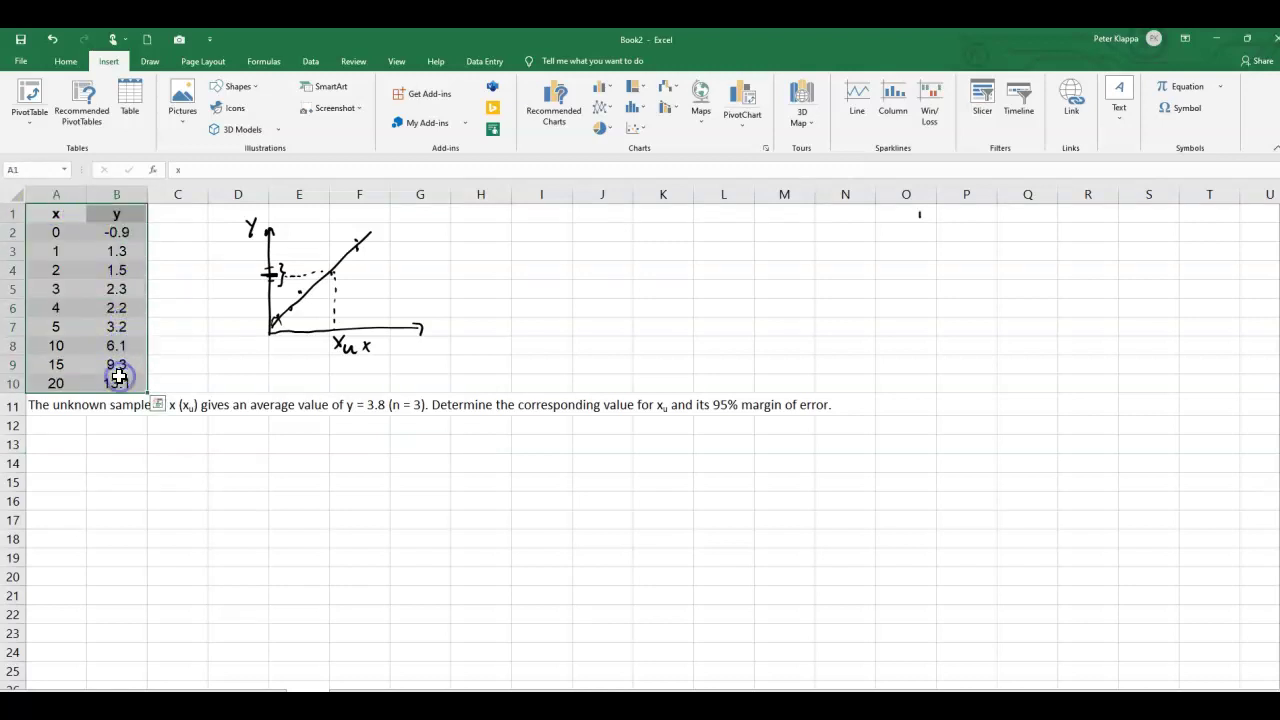
pyautogui.click(644, 124)
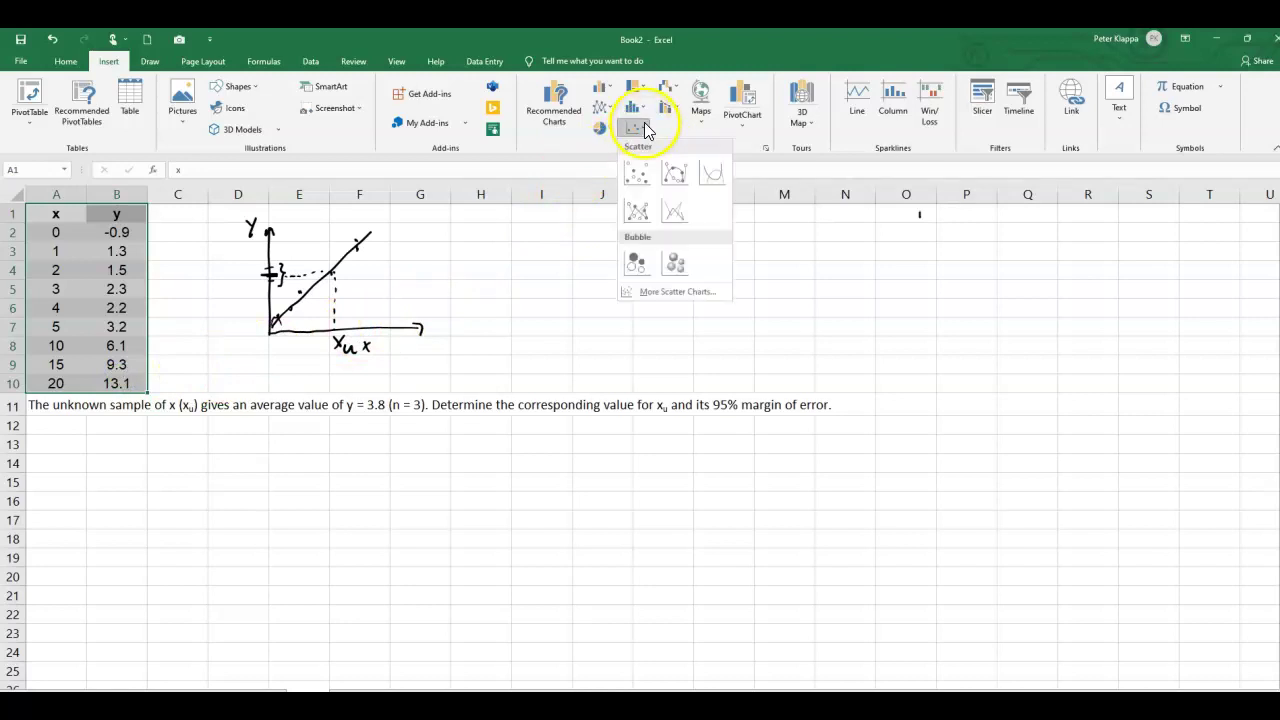
pyautogui.click(640, 182)
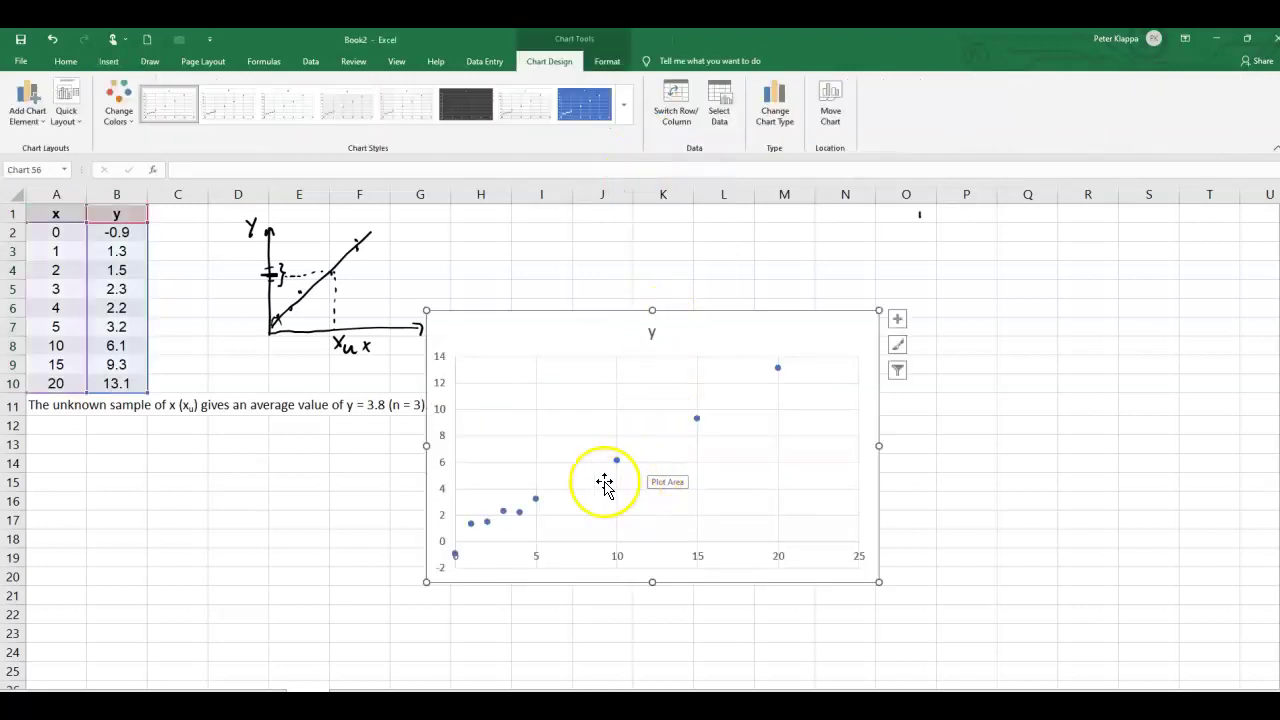
pyautogui.moveTo(606, 340); pyautogui.dragTo(391, 454)
pyautogui.scroll(-1, 807, 466)
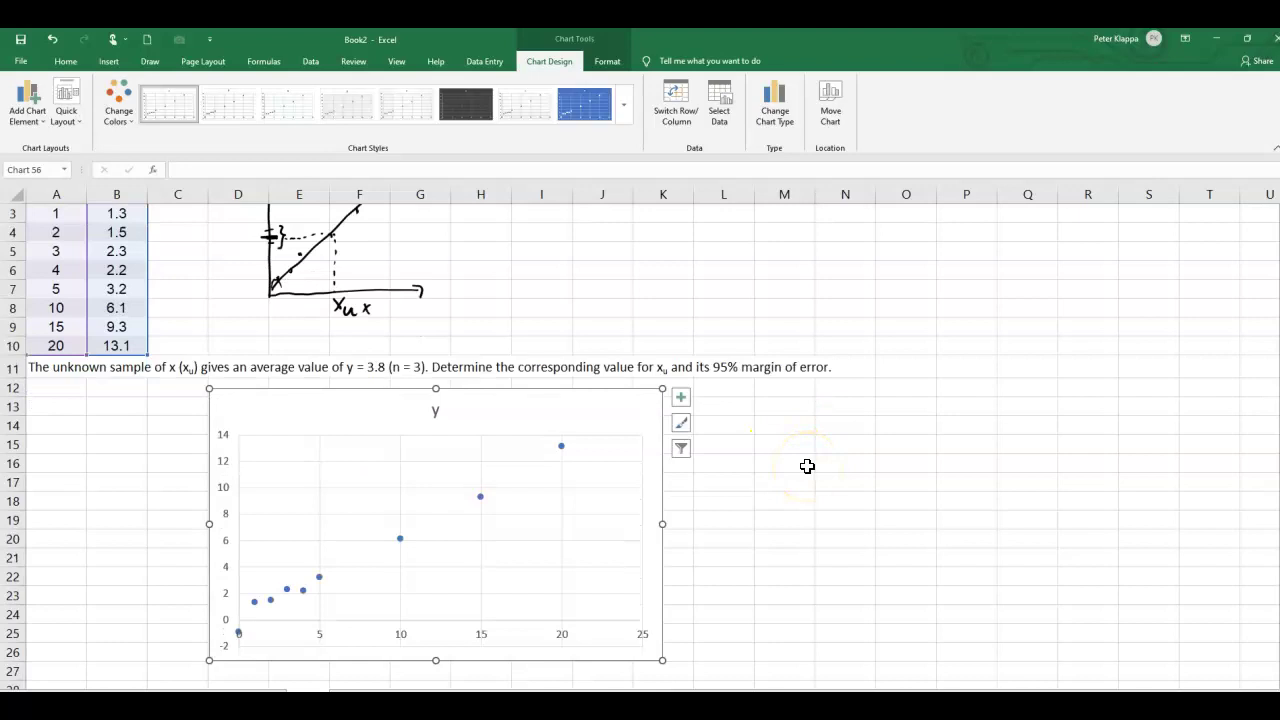
# Label the scatter chart's vertical axis Y and its horizontal axis X in handwriting
pyautogui.click(807, 466)
pyautogui.click(807, 466)
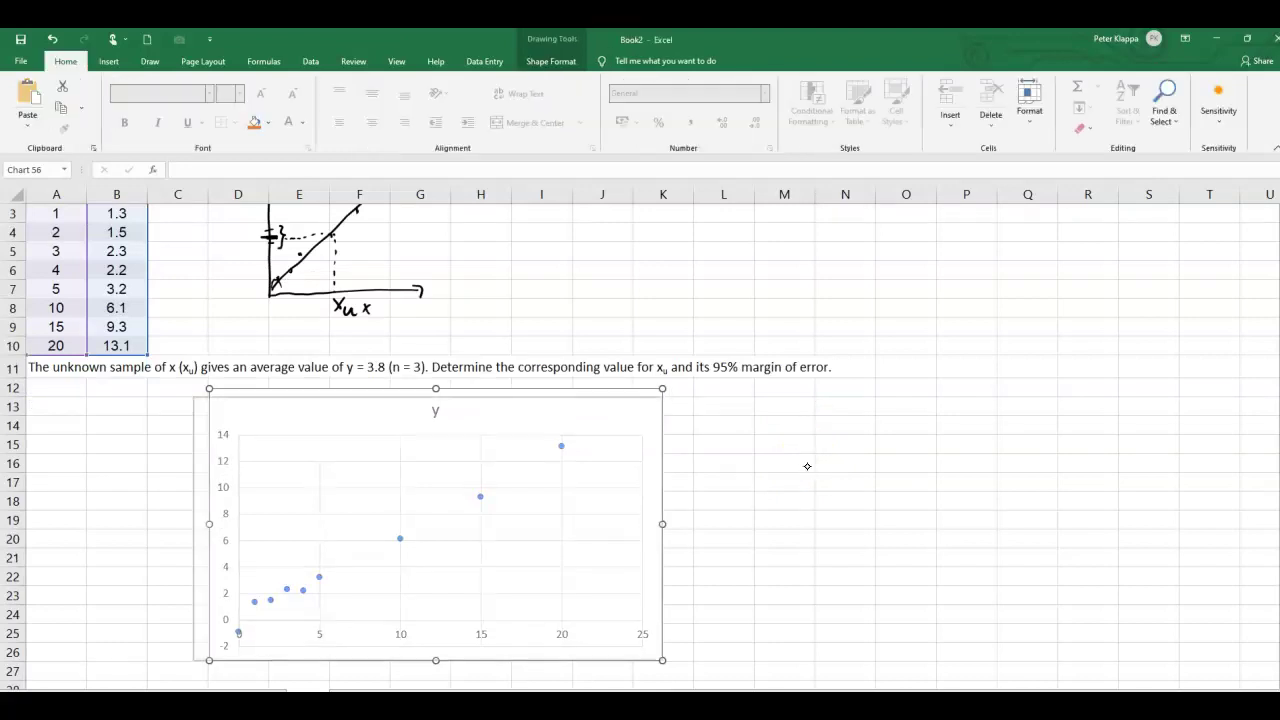
pyautogui.moveTo(188, 390); pyautogui.dragTo(192, 410)
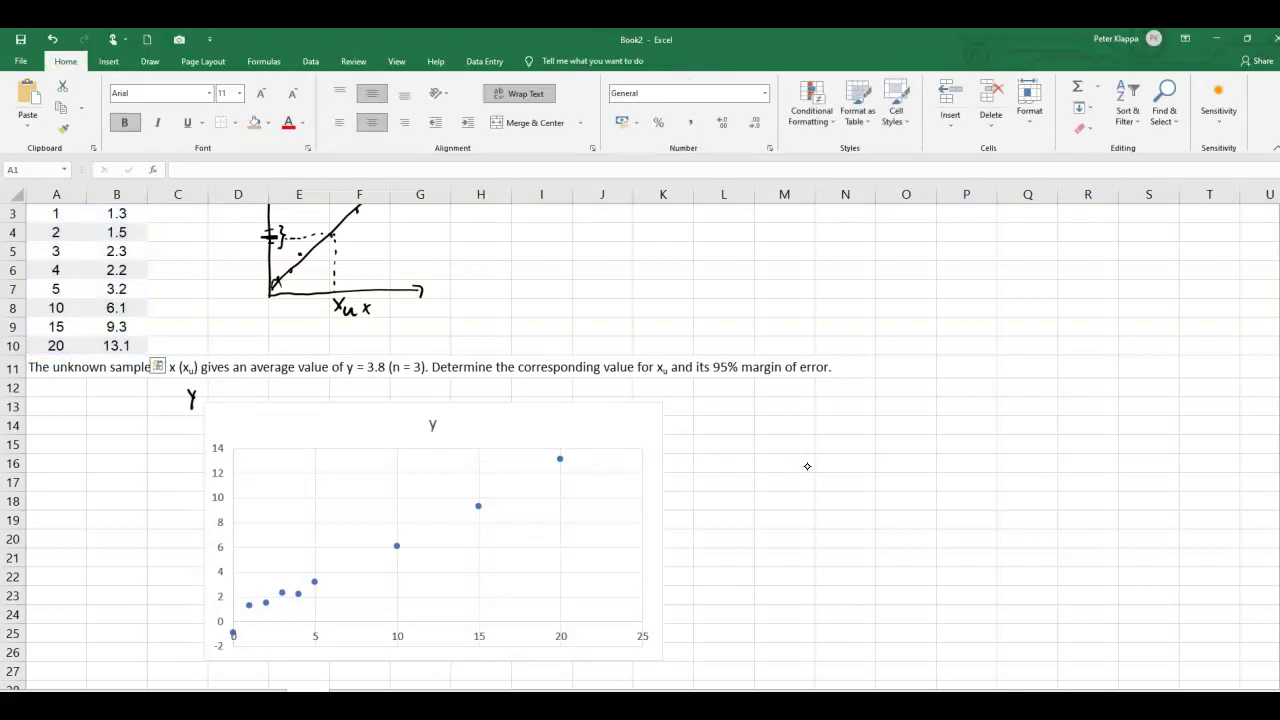
pyautogui.moveTo(455, 659)
pyautogui.mouseDown()
pyautogui.moveTo(467, 677)
pyautogui.moveTo(456, 678)
pyautogui.mouseUp()
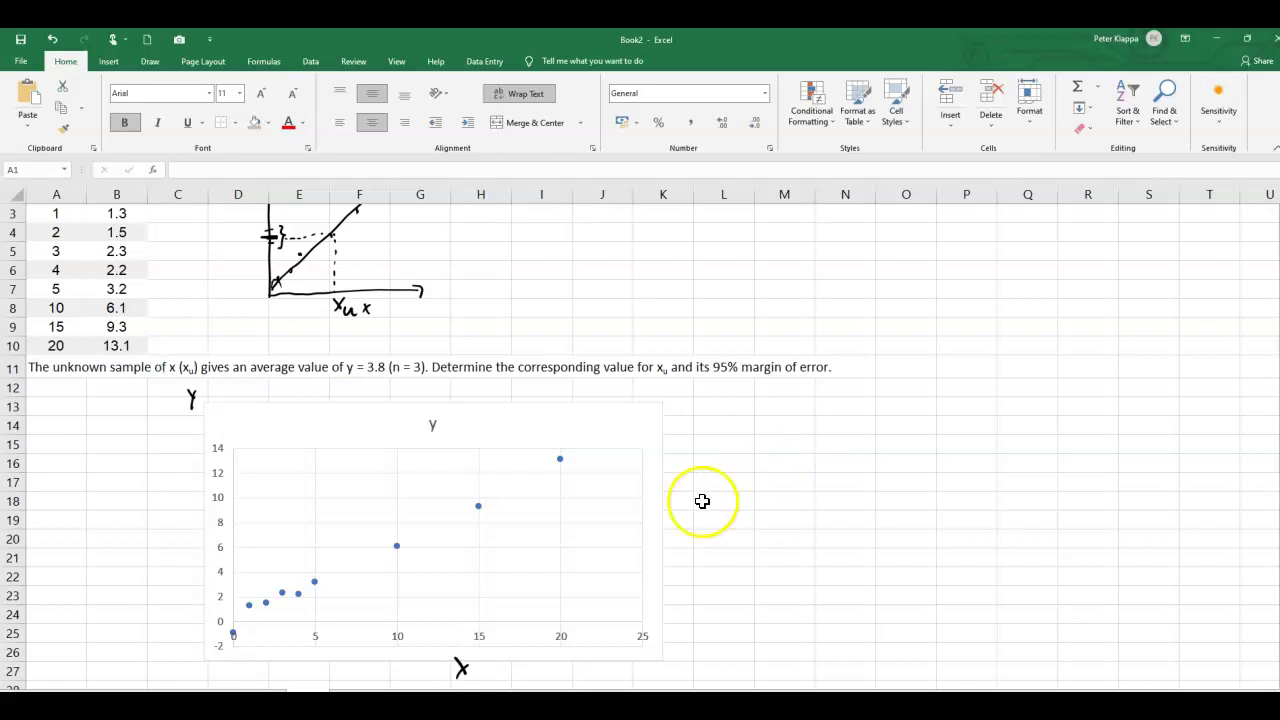
# Add a linear trendline showing its equation and R-squared value, and place that label above the plotted points
pyautogui.click(397, 549)
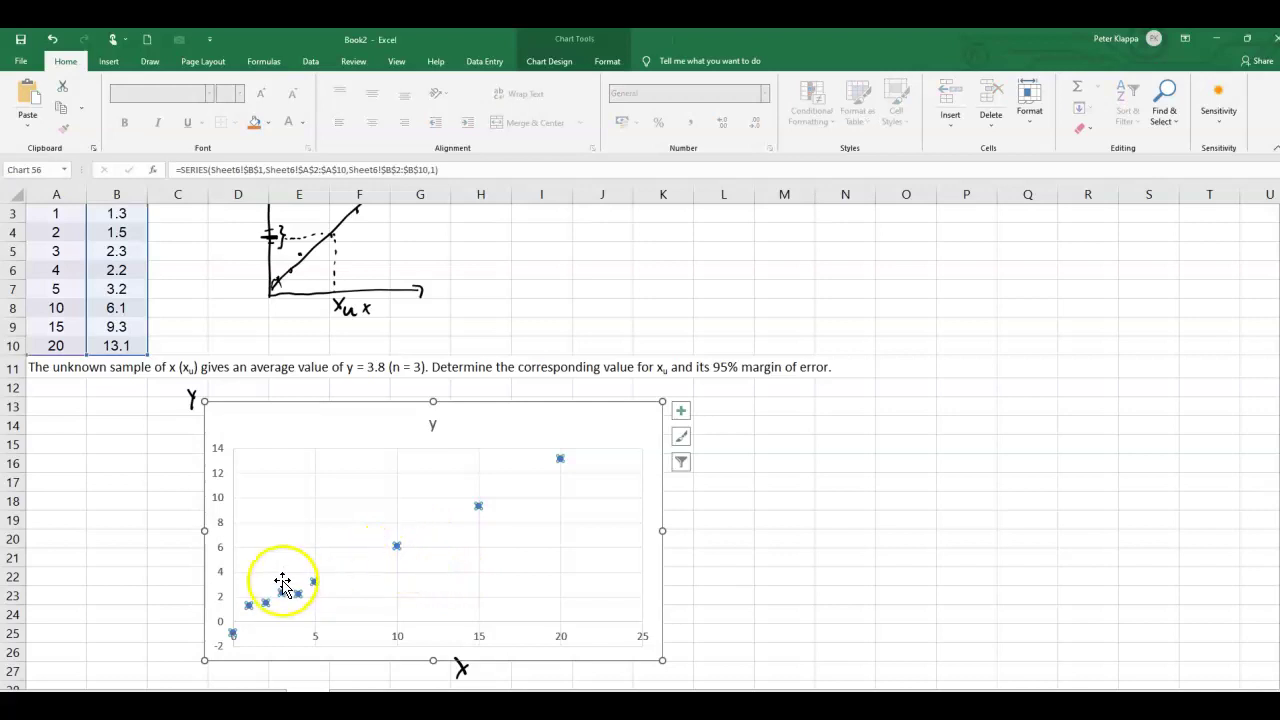
pyautogui.rightClick(397, 549)
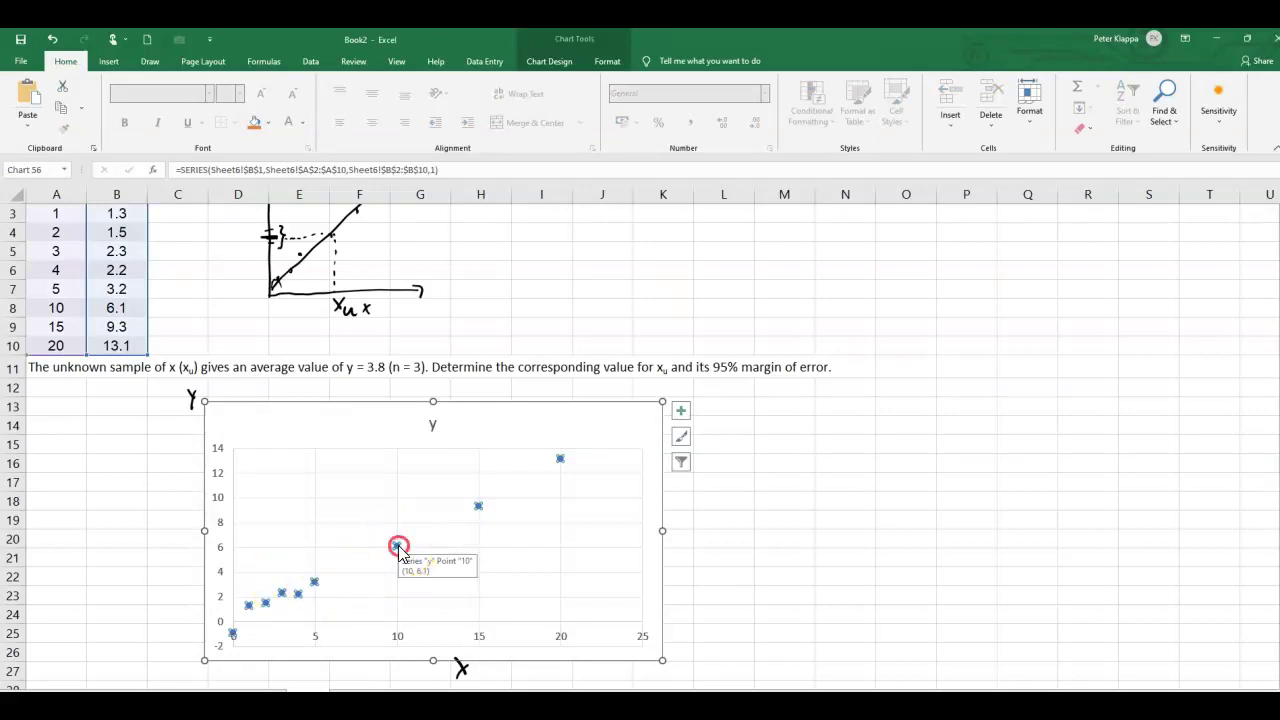
pyautogui.click(468, 656)
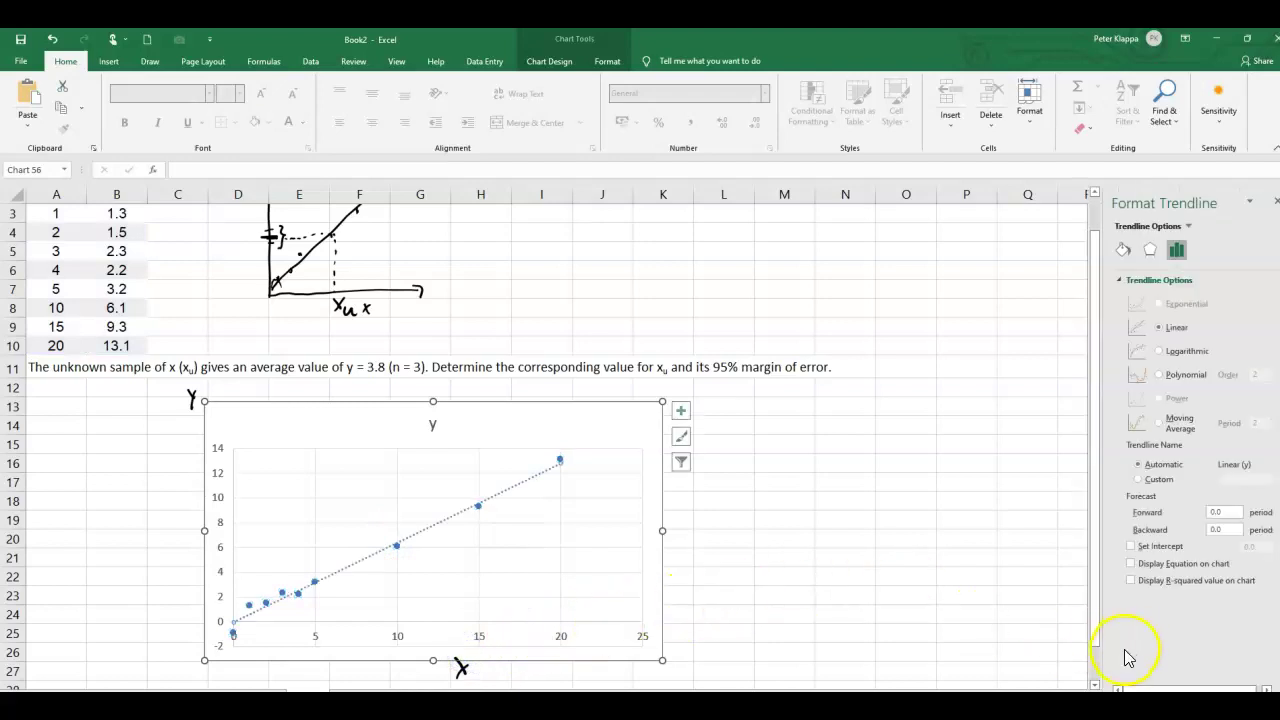
pyautogui.click(1132, 580)
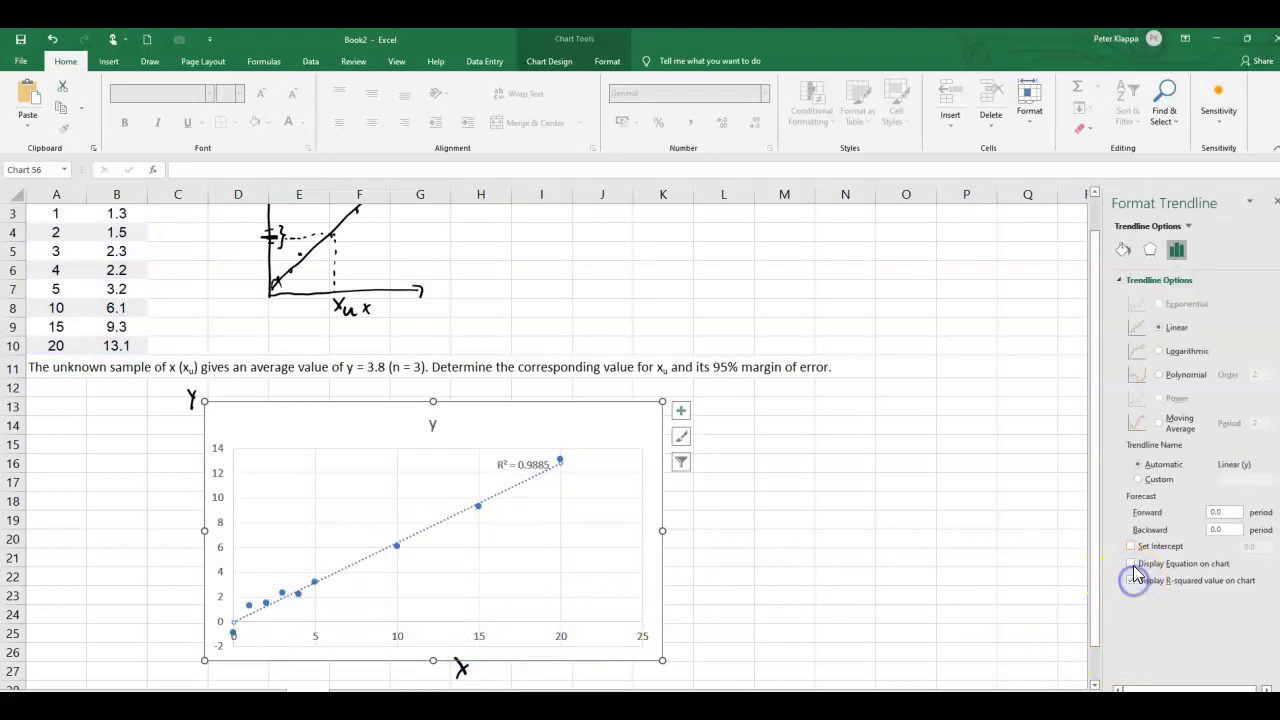
pyautogui.click(1132, 563)
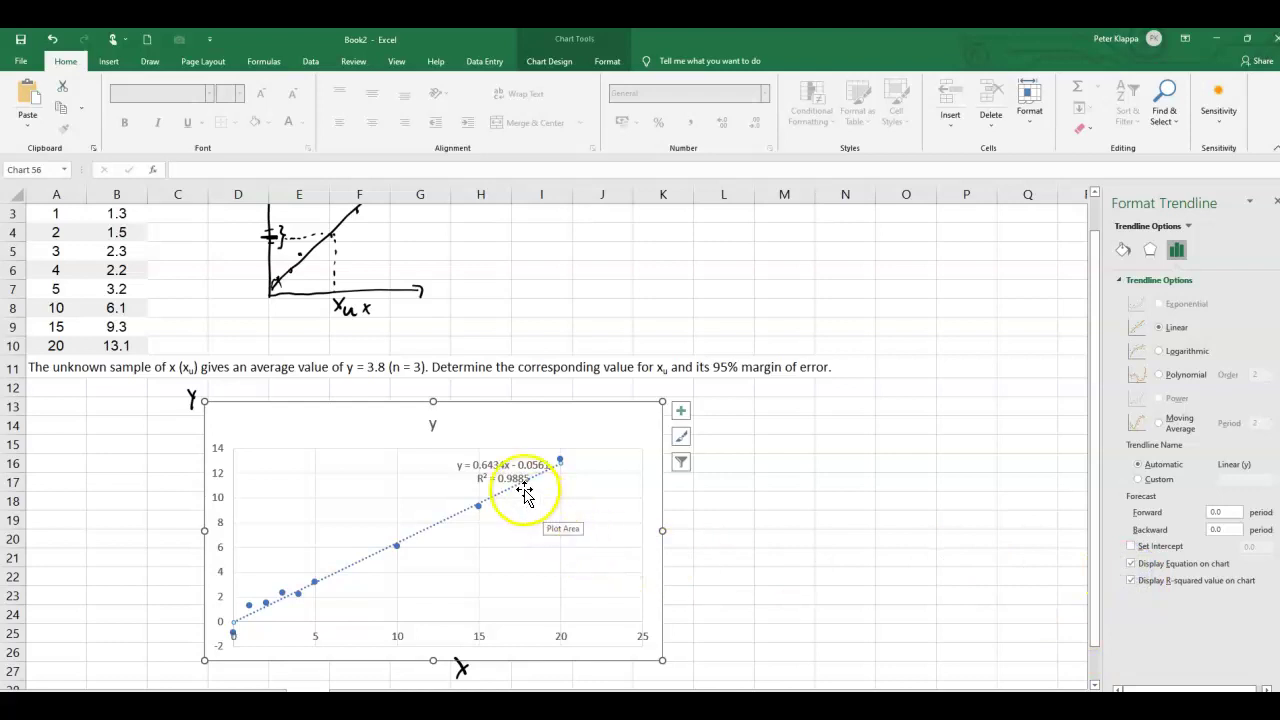
pyautogui.moveTo(508, 468); pyautogui.dragTo(525, 426)
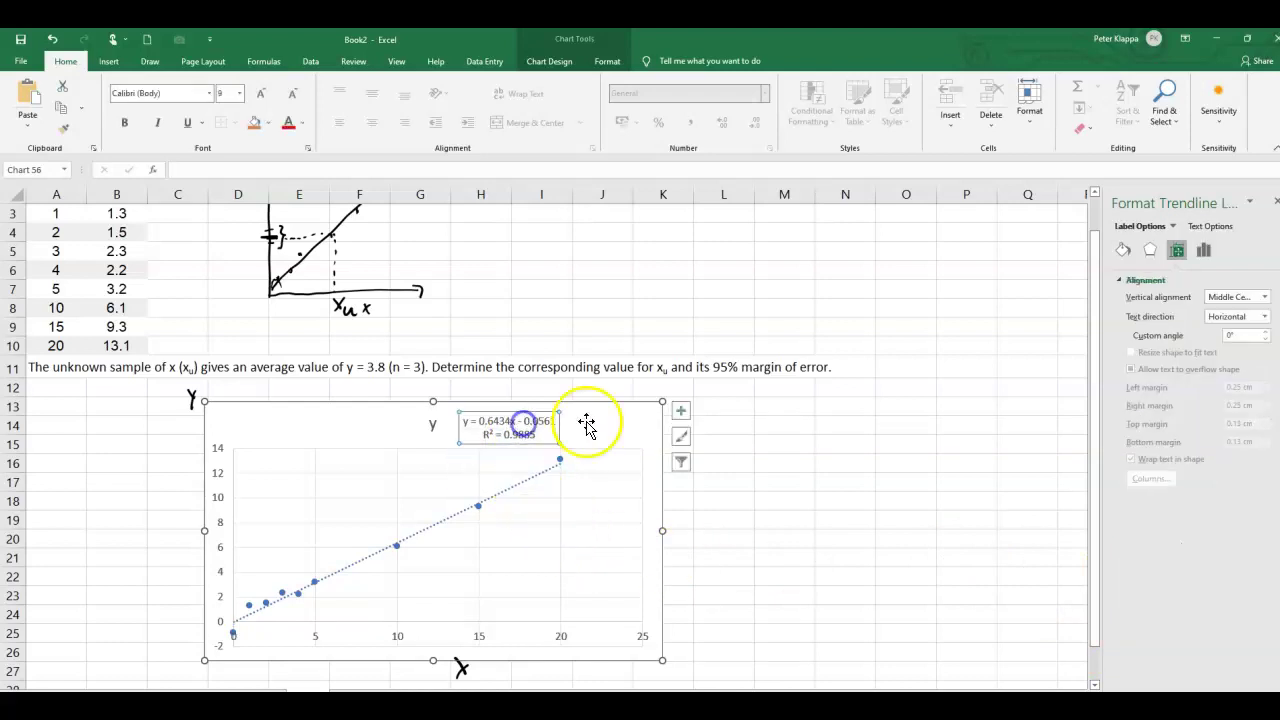
# Annotate the chart in ink with "98.9% of y are explained x" and a dotted projection from y = 3.8 down to xu
pyautogui.click(998, 489)
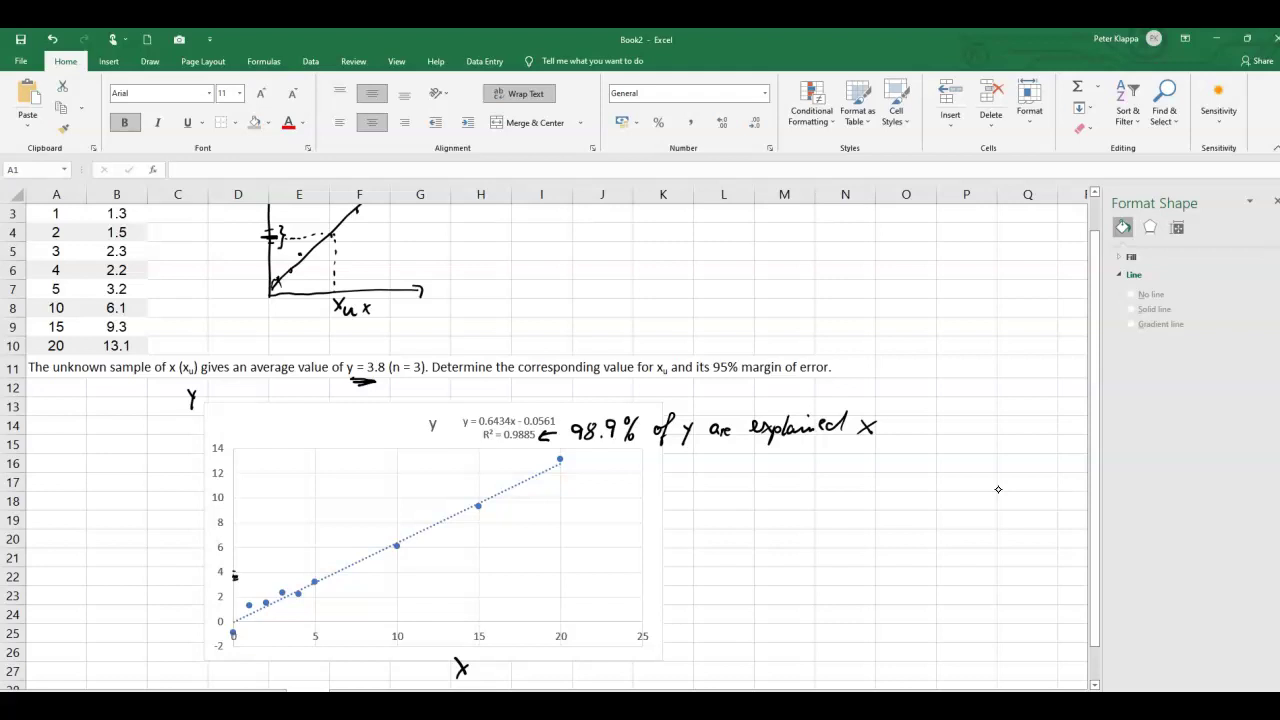
pyautogui.moveTo(237, 572); pyautogui.dragTo(241, 585)
pyautogui.moveTo(333, 613)
pyautogui.mouseDown()
pyautogui.moveTo(332, 627)
pyautogui.moveTo(358, 631)
pyautogui.mouseUp()
# Handwrite the line equation y = mx + c and its rearrangement x = (y - c)/m beside the chart
pyautogui.moveTo(598, 478)
pyautogui.mouseDown()
pyautogui.moveTo(612, 494)
pyautogui.moveTo(601, 508)
pyautogui.moveTo(638, 487)
pyautogui.mouseUp()
pyautogui.moveTo(627, 495); pyautogui.dragTo(698, 492)
pyautogui.moveTo(692, 486); pyautogui.dragTo(734, 490)
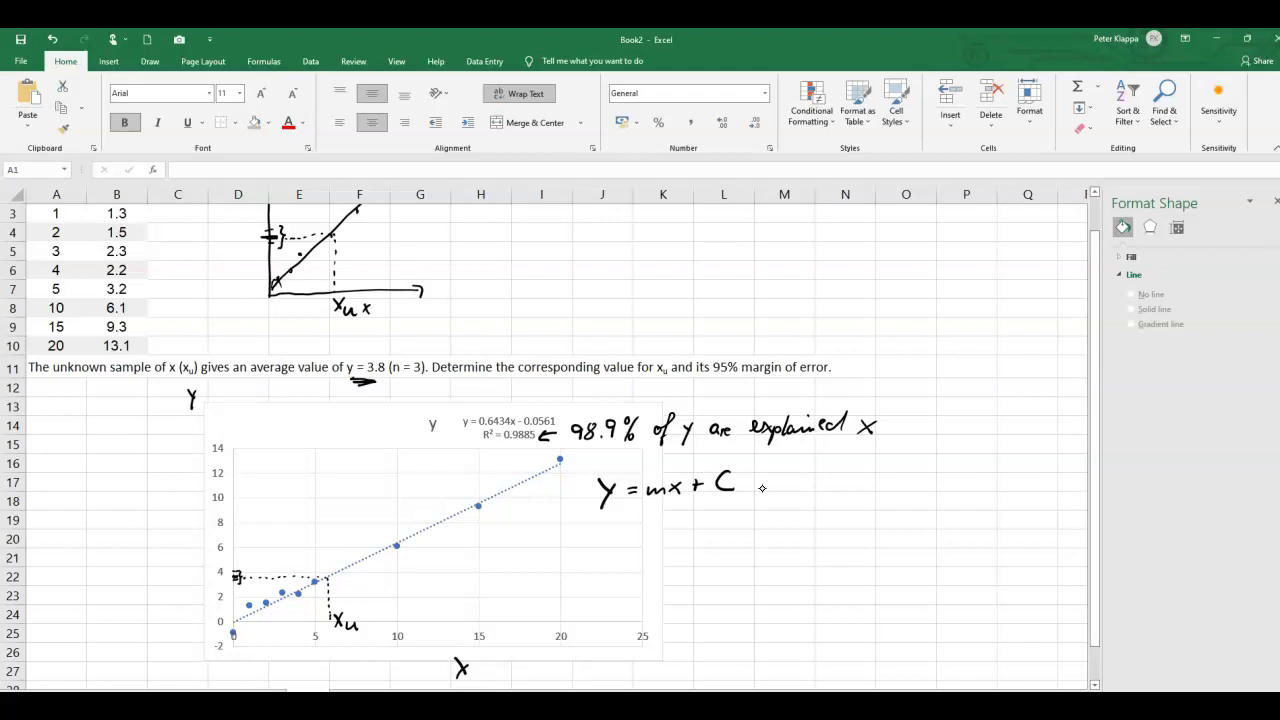
pyautogui.moveTo(604, 521)
pyautogui.mouseDown()
pyautogui.moveTo(616, 543)
pyautogui.moveTo(623, 527)
pyautogui.mouseUp()
pyautogui.moveTo(668, 516); pyautogui.dragTo(677, 526)
pyautogui.moveTo(685, 515)
pyautogui.mouseDown()
pyautogui.moveTo(675, 537)
pyautogui.moveTo(701, 525)
pyautogui.moveTo(716, 536)
pyautogui.moveTo(678, 555)
pyautogui.moveTo(701, 556)
pyautogui.mouseUp()
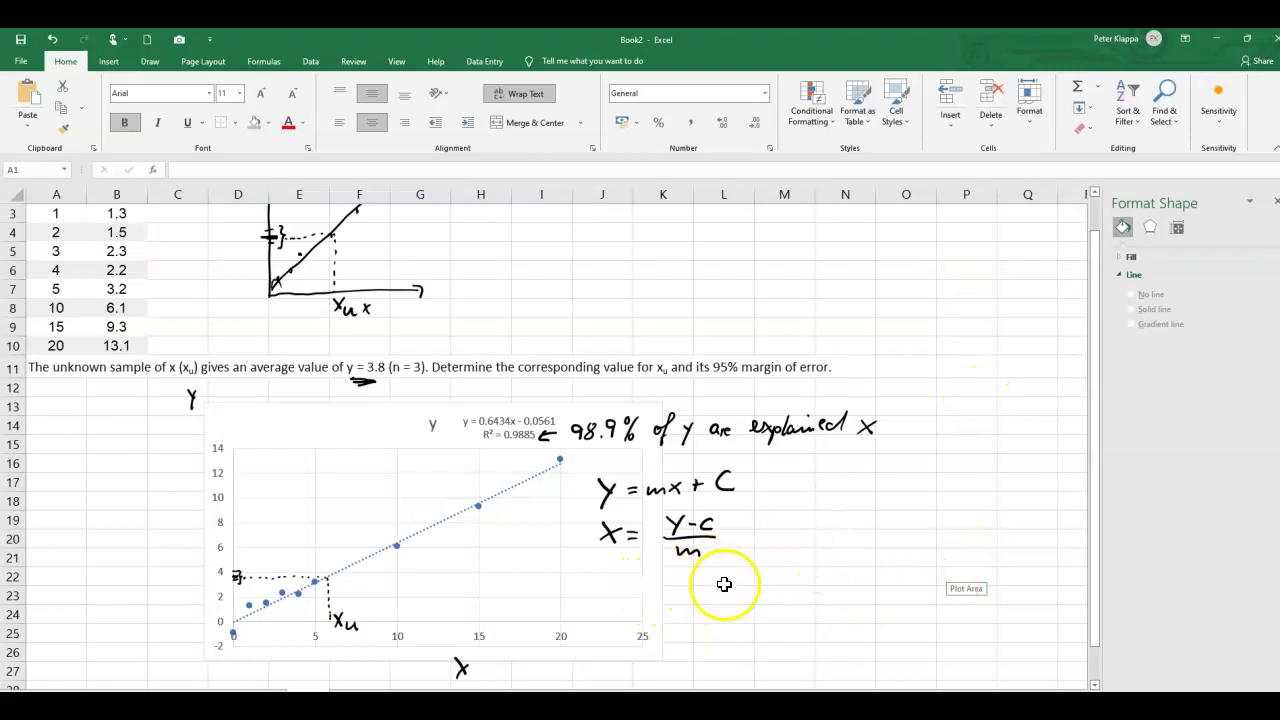
# Calculate the unknown x in cell M20 with the formula =(3.8+0.0561)/0.6434
pyautogui.doubleClick(780, 538)
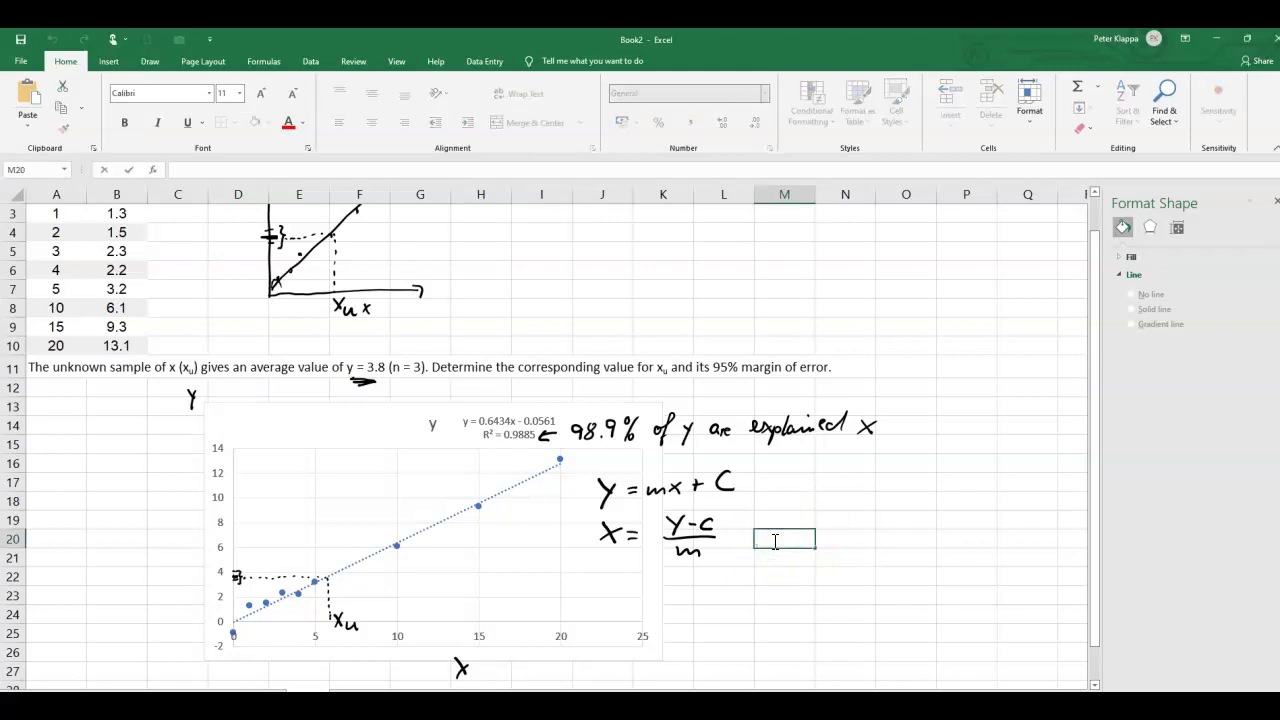
pyautogui.write('=')
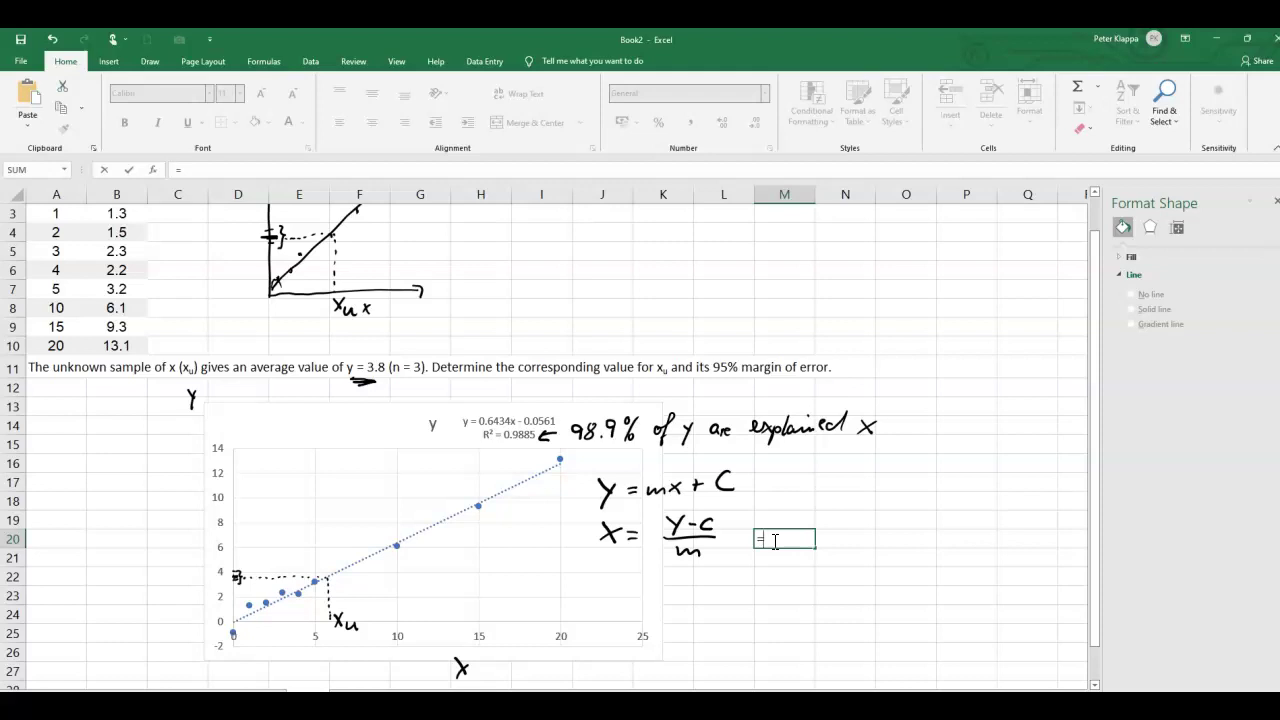
pyautogui.write('(')
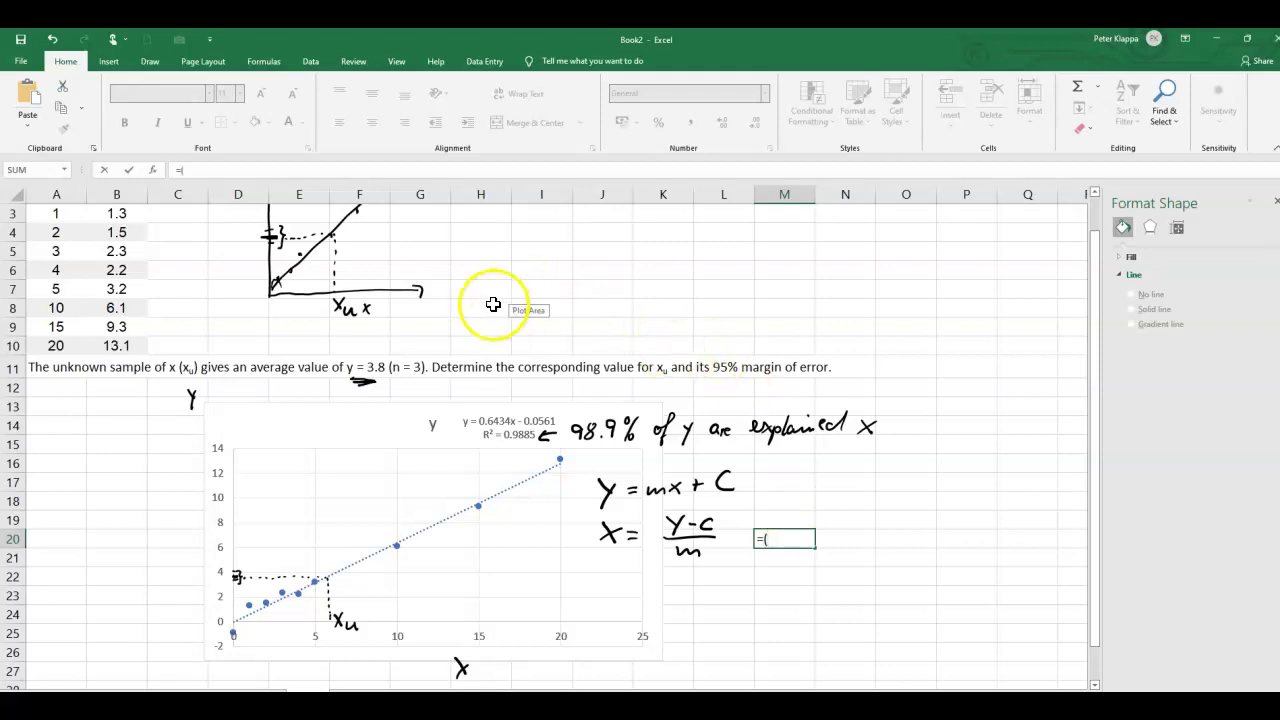
pyautogui.write('3')
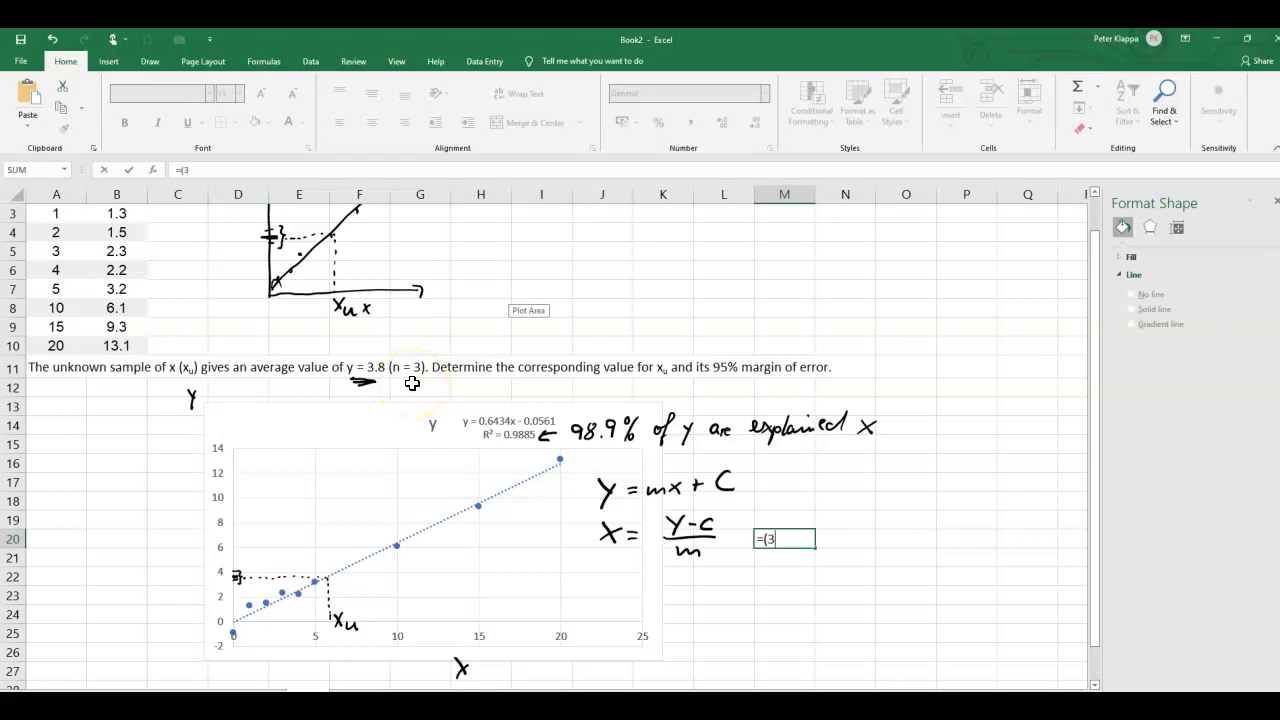
pyautogui.write('.8-')
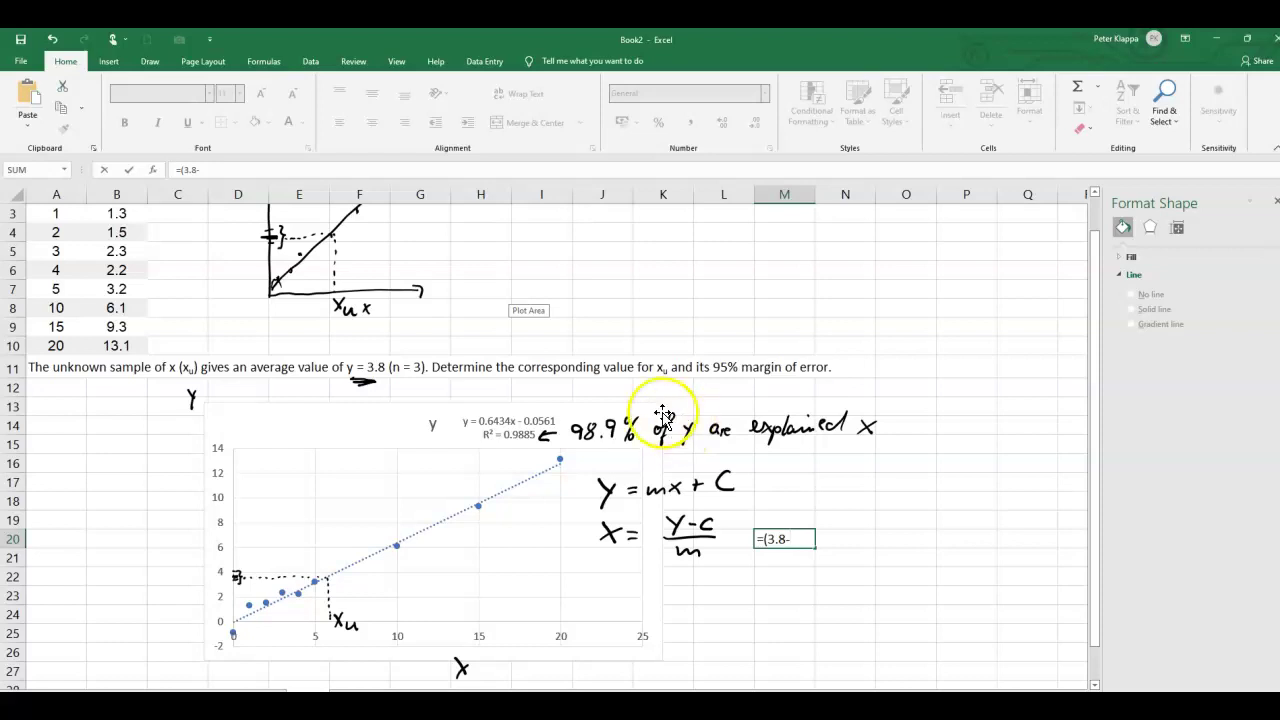
pyautogui.press('BackSpace')
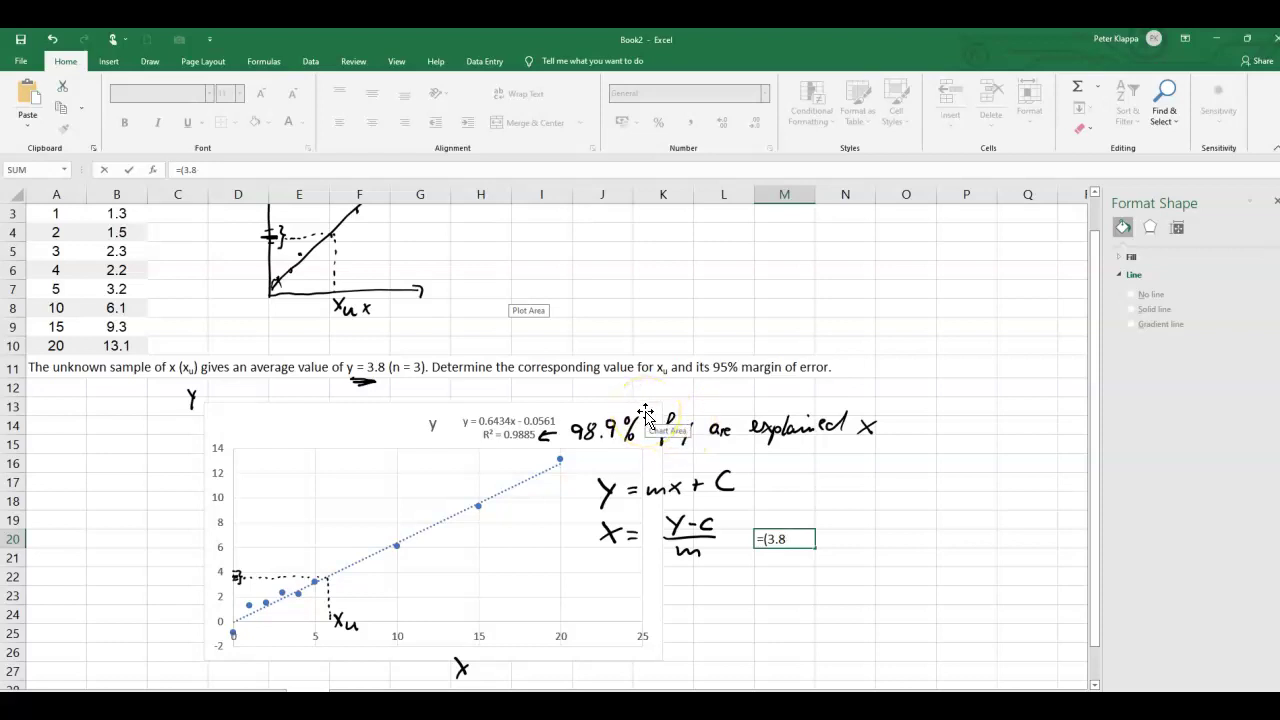
pyautogui.write('+0.0561)/')
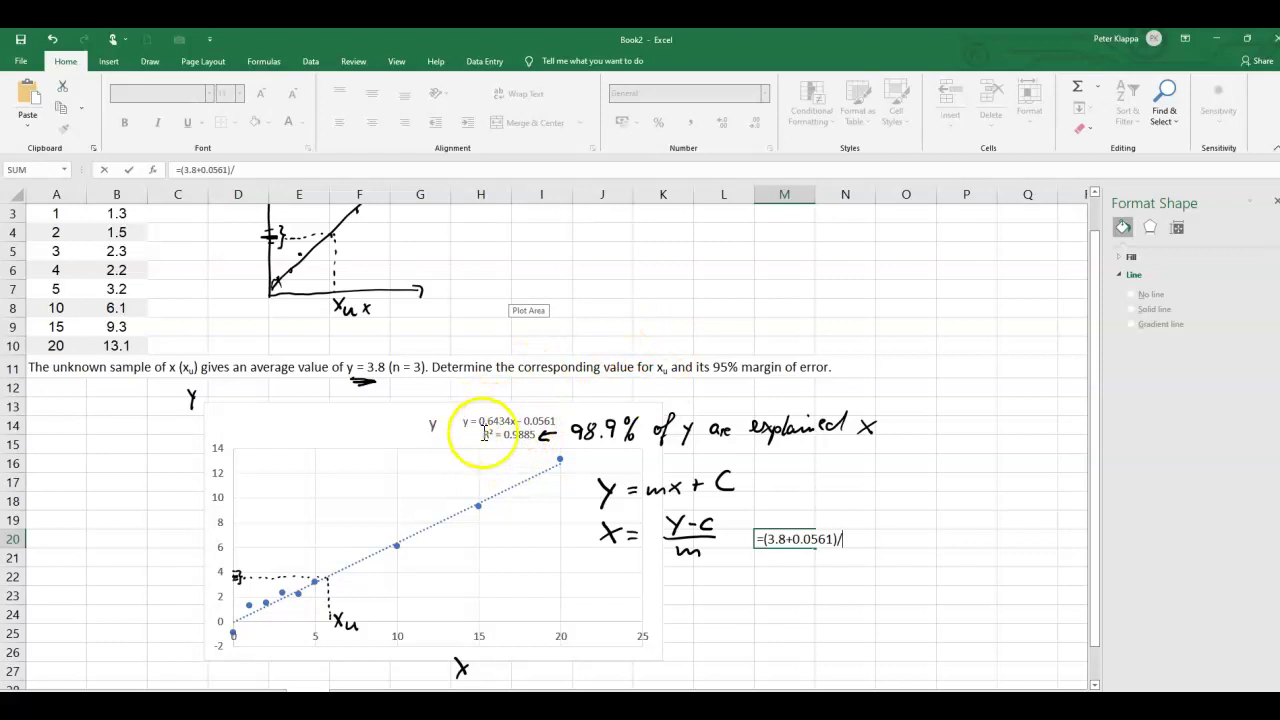
pyautogui.write('0.6')
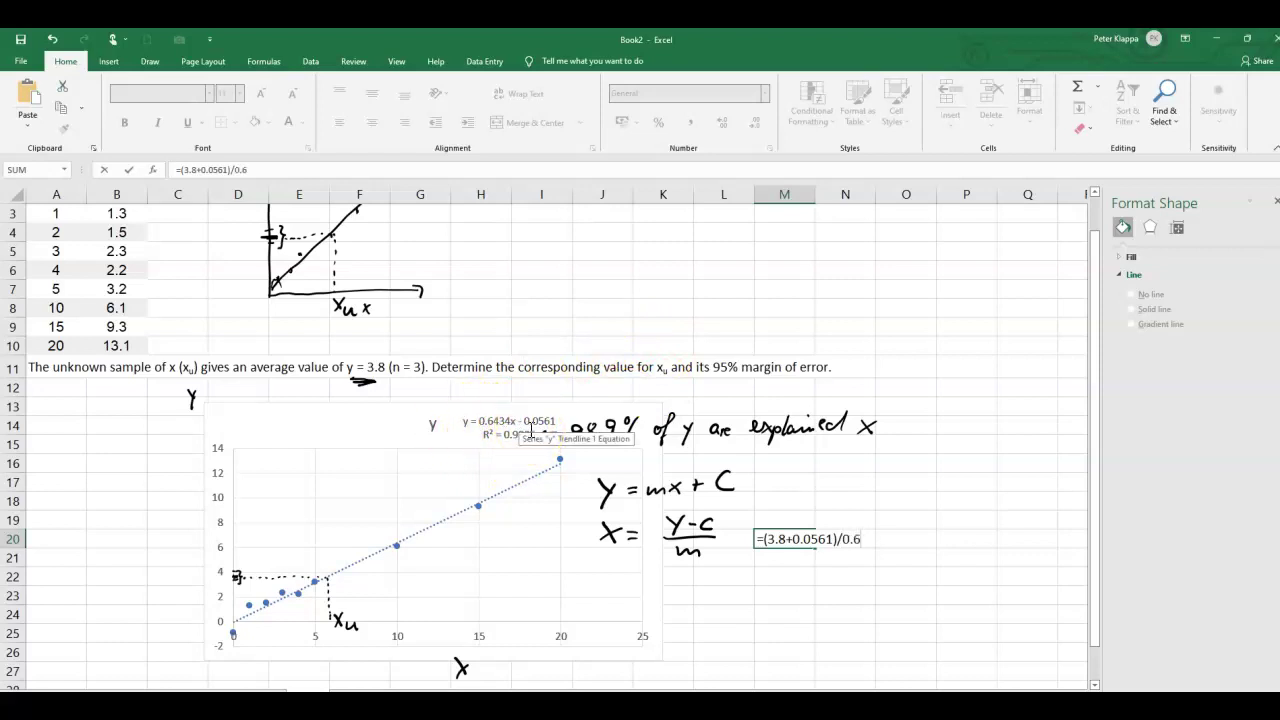
pyautogui.write('434')
pyautogui.press('Return')
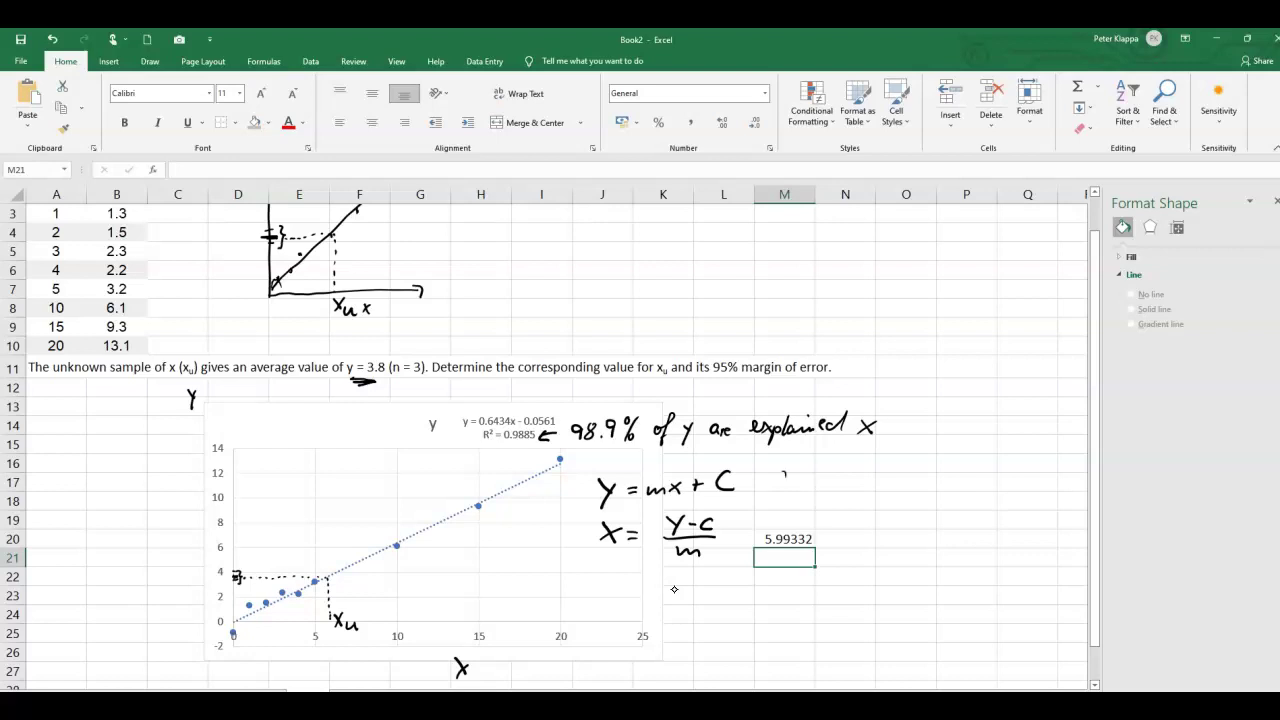
# Handwrite the result "xu = 5.99 ± margin of error" below the rearranged equation
pyautogui.moveTo(630, 578)
pyautogui.mouseDown()
pyautogui.moveTo(644, 596)
pyautogui.moveTo(630, 596)
pyautogui.moveTo(656, 601)
pyautogui.moveTo(659, 588)
pyautogui.mouseUp()
pyautogui.moveTo(679, 585)
pyautogui.mouseDown()
pyautogui.moveTo(696, 596)
pyautogui.moveTo(710, 574)
pyautogui.moveTo(744, 601)
pyautogui.mouseUp()
pyautogui.click(712, 594)
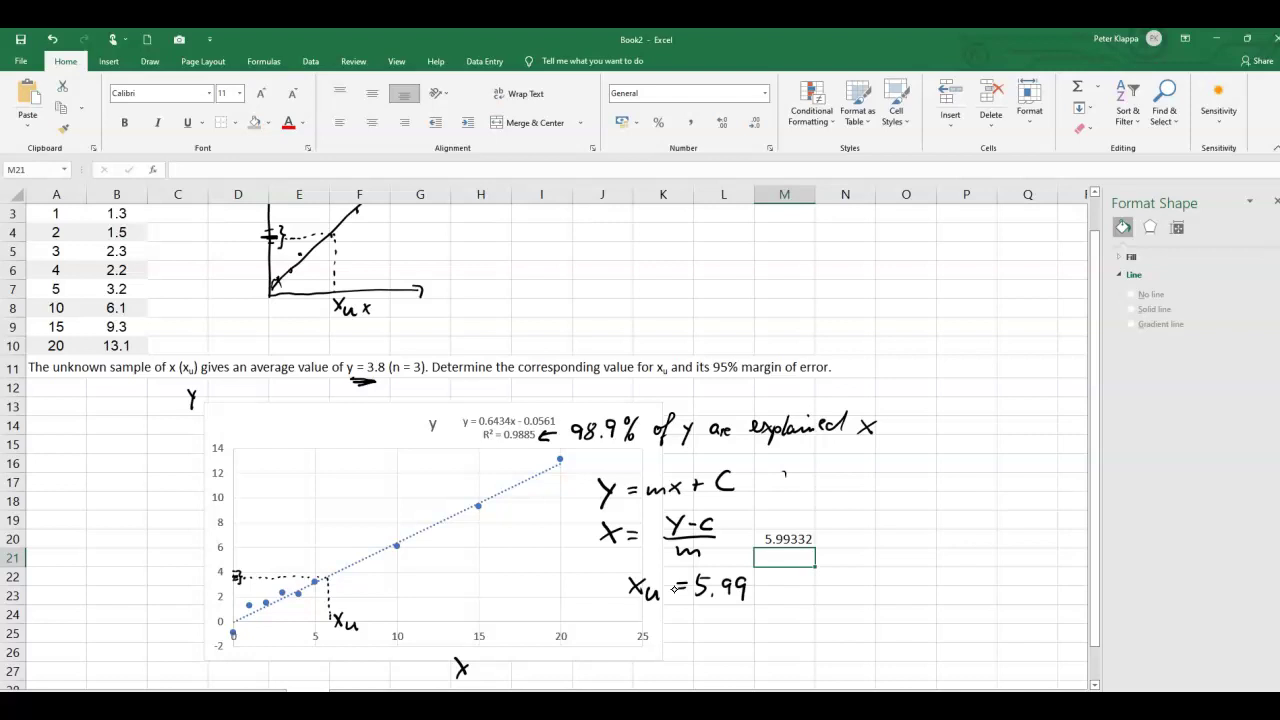
pyautogui.moveTo(794, 572)
pyautogui.mouseDown()
pyautogui.moveTo(794, 592)
pyautogui.moveTo(806, 580)
pyautogui.mouseUp()
pyautogui.moveTo(829, 580)
pyautogui.mouseDown()
pyautogui.moveTo(885, 598)
pyautogui.moveTo(932, 579)
pyautogui.moveTo(938, 592)
pyautogui.moveTo(946, 562)
pyautogui.moveTo(976, 580)
pyautogui.moveTo(1008, 574)
pyautogui.mouseUp()
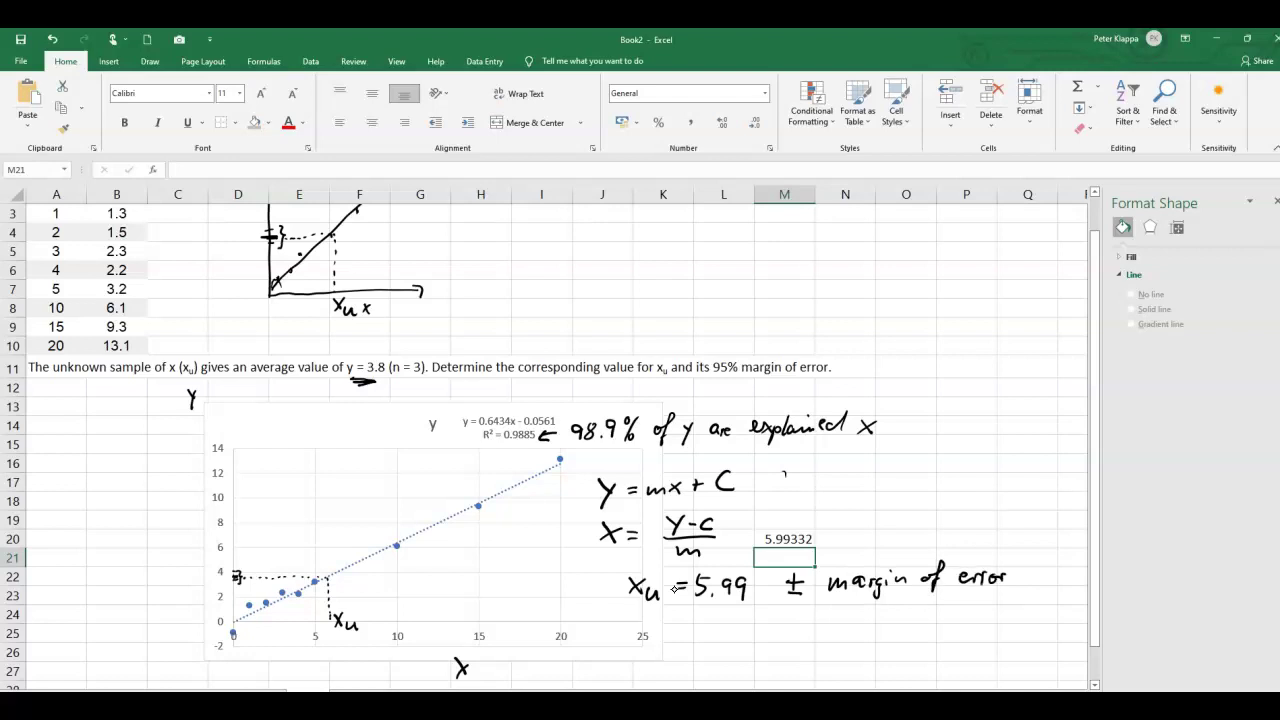
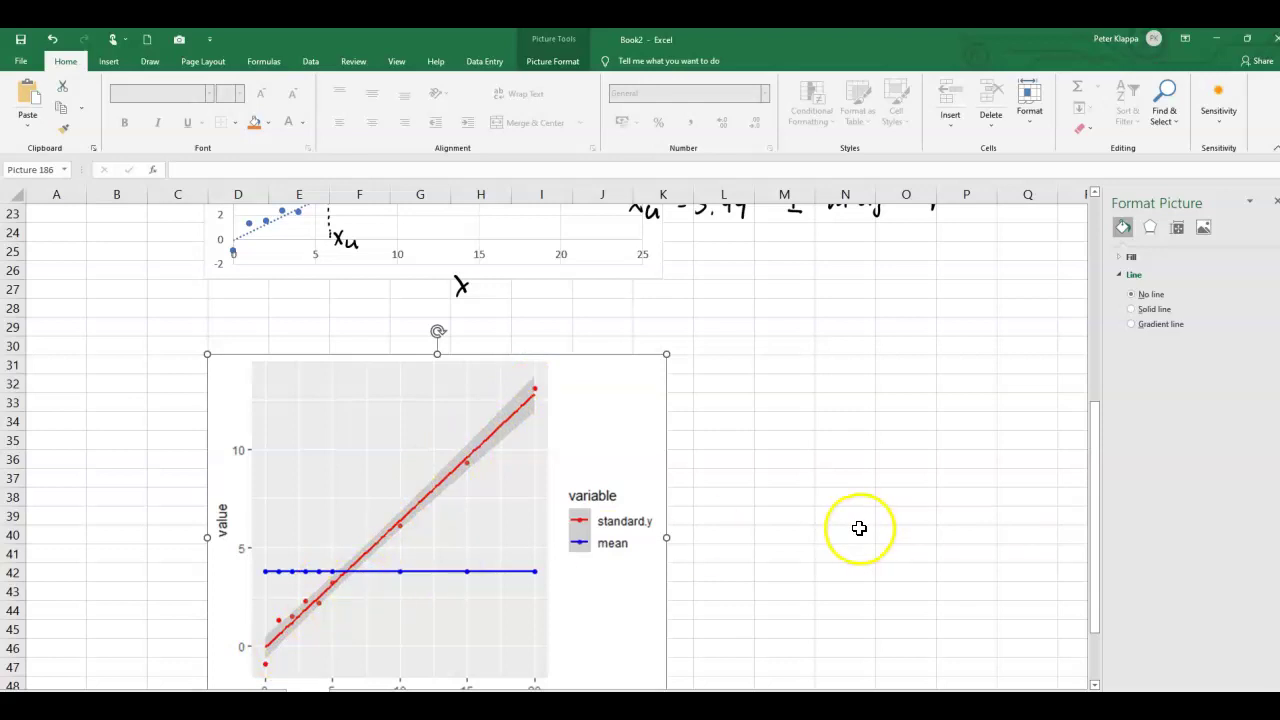
# Mark in ink where the mean line crosses the confidence band on the regression picture, with dashed projections to the x axis
pyautogui.scroll(-2, 860, 528)
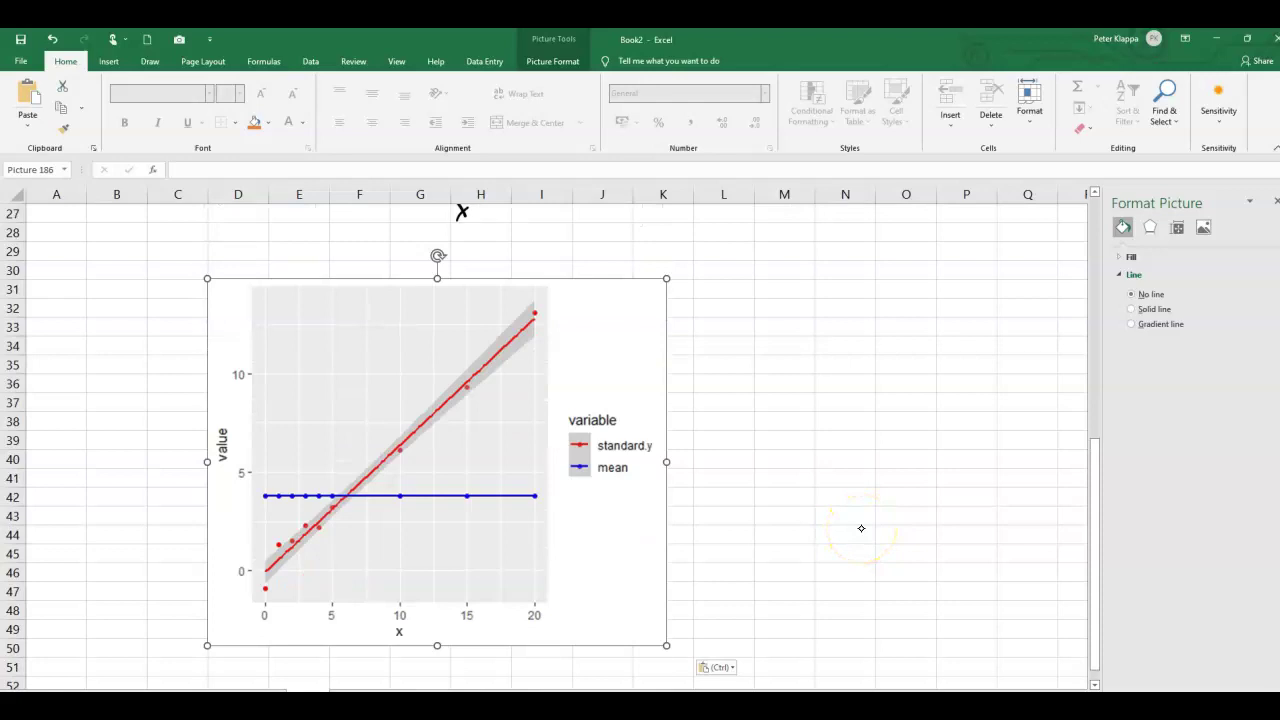
pyautogui.press('Escape')
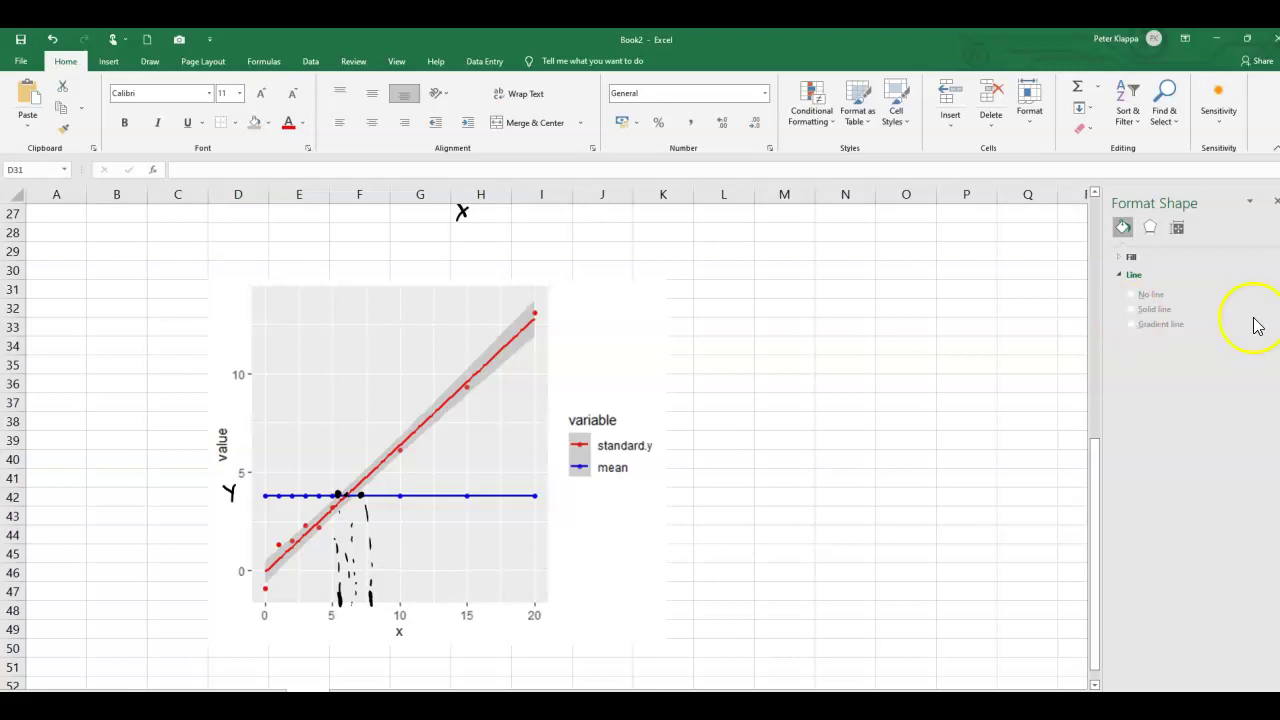
# Switch to the StandardCurves site in the browser and bring up its calculator for the 95 % confidence interval of calibration readings
pyautogui.scroll(2, 640, 440)
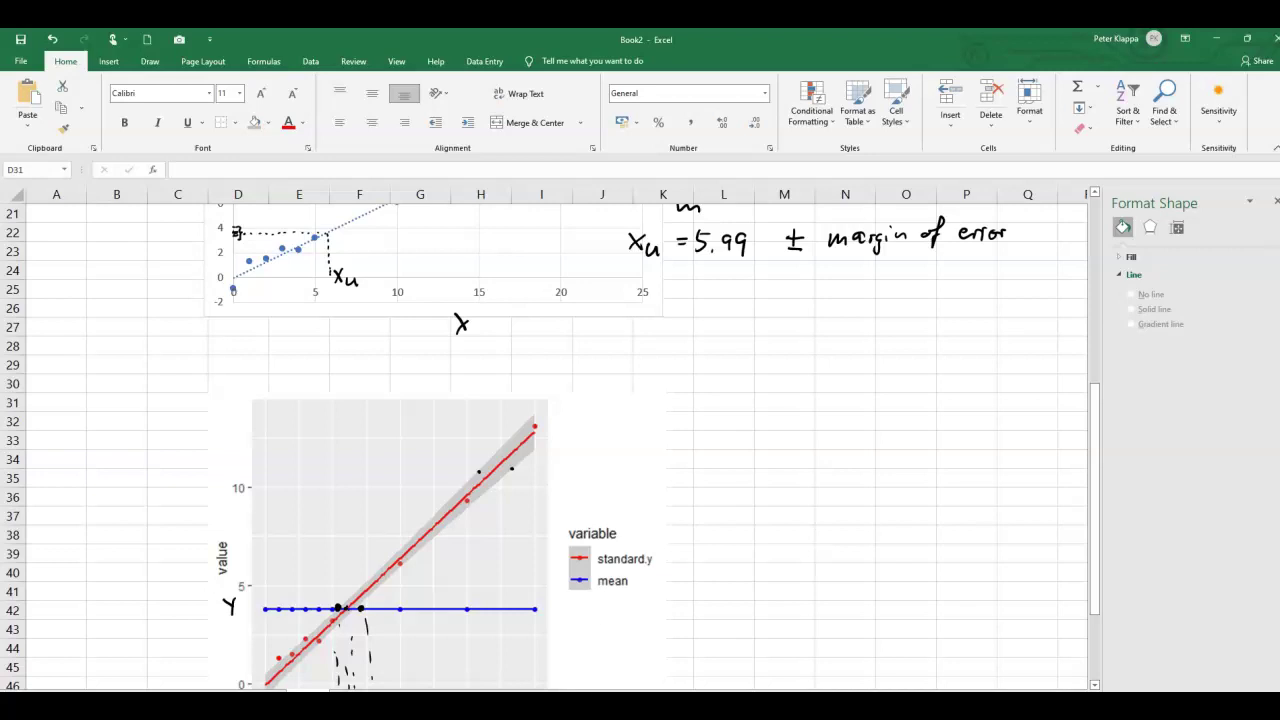
pyautogui.moveTo(693, 705)
pyautogui.hotkey('alt', 'Tab')
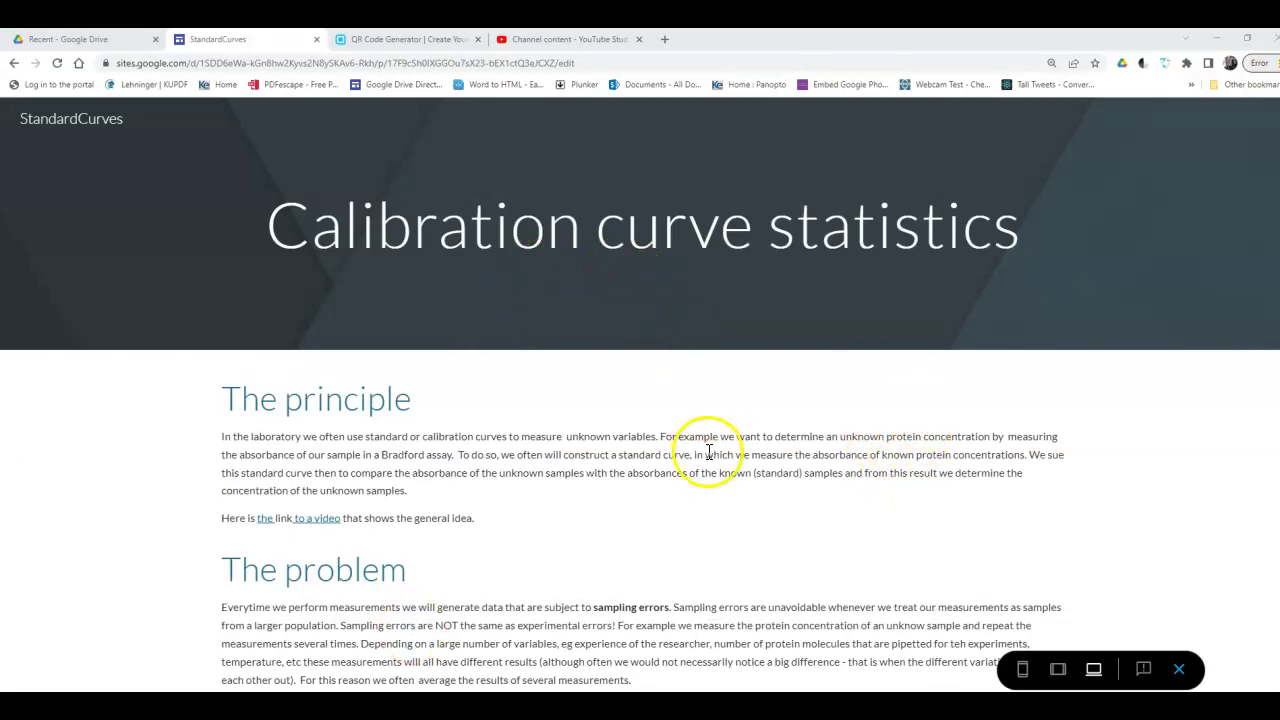
pyautogui.click(654, 428)
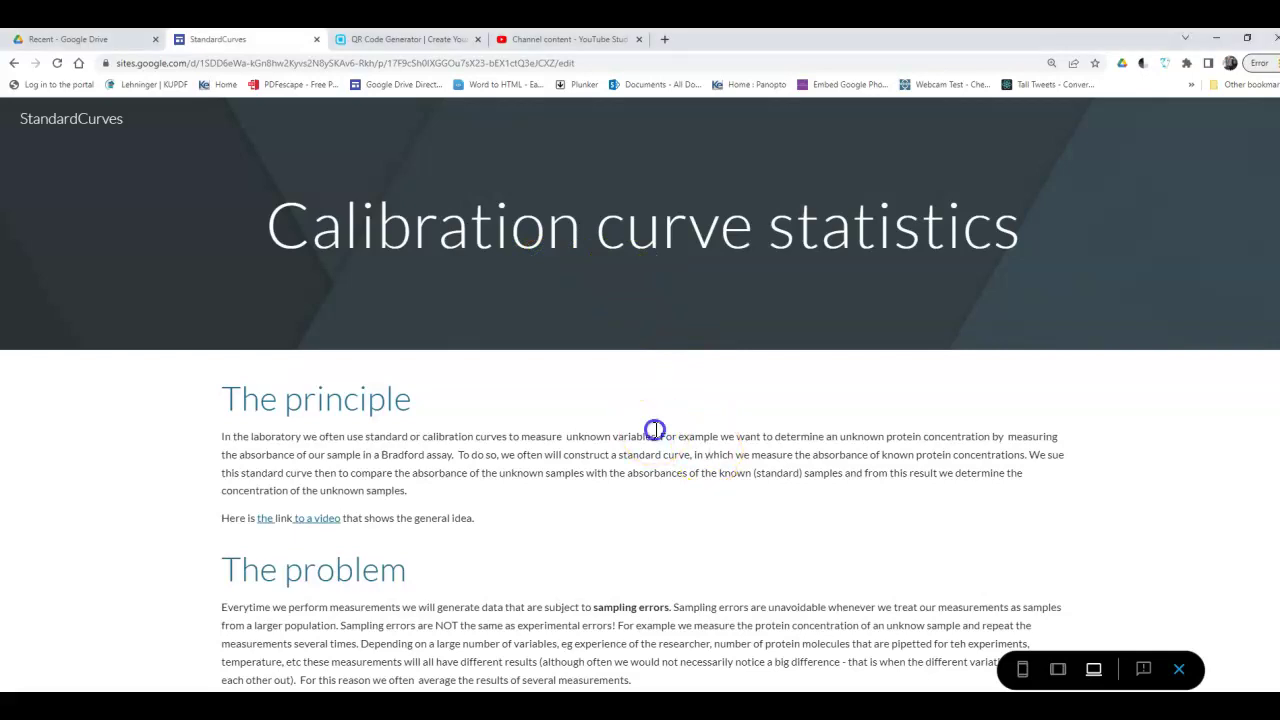
pyautogui.scroll(-2, 655, 428)
pyautogui.scroll(-2, 522, 355)
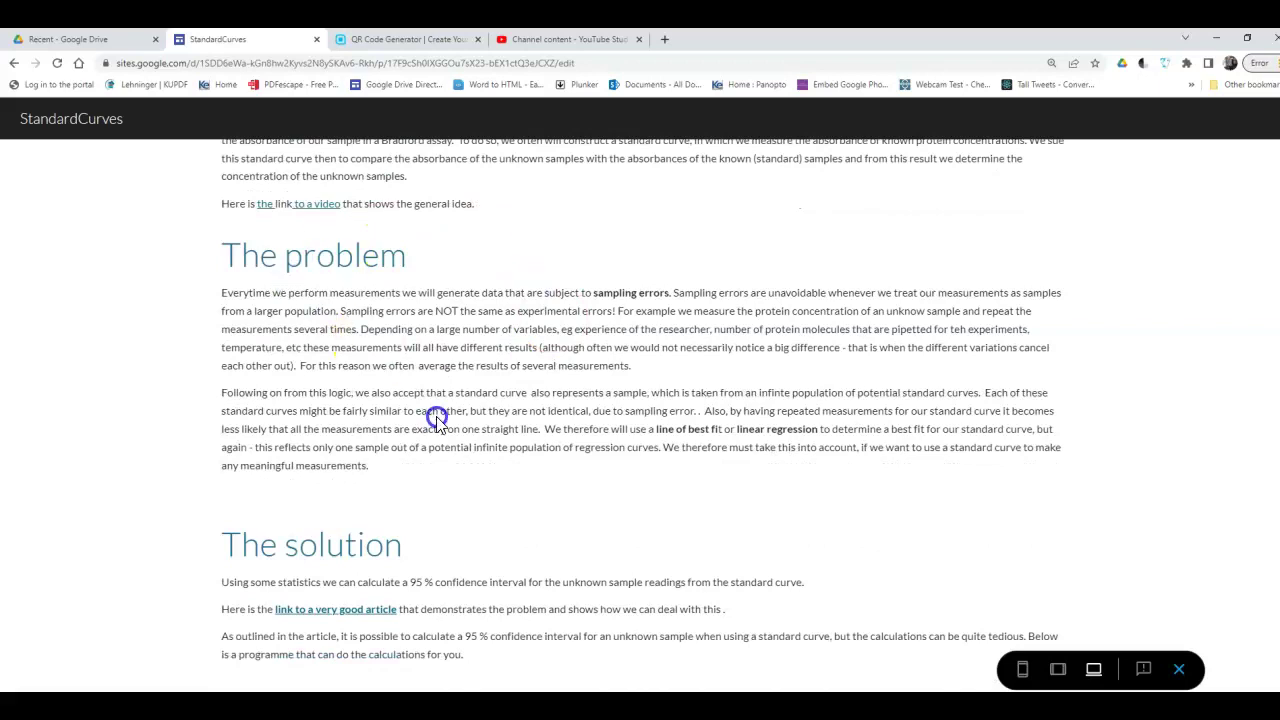
pyautogui.scroll(-3, 437, 420)
pyautogui.scroll(-3, 437, 420)
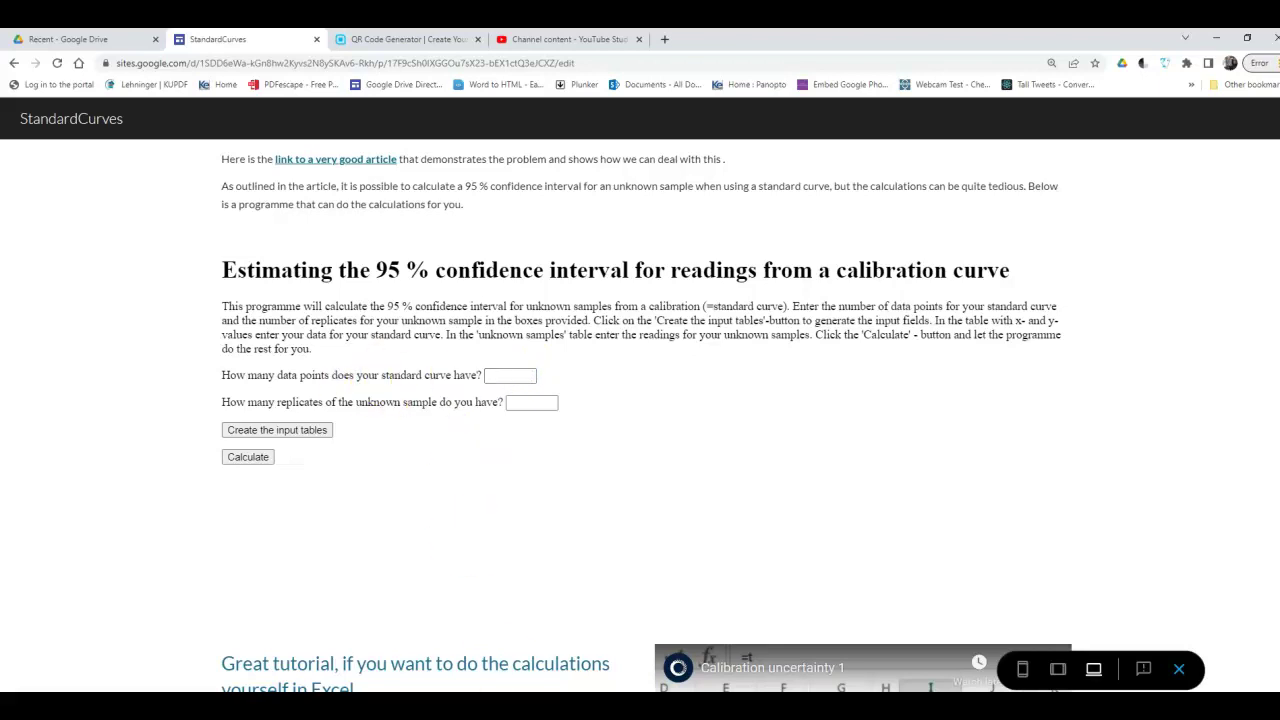
# Review the calibration data and the unknown sample's replicate number in the Excel workbook, and return to the calculator page in the browser
pyautogui.moveTo(600, 690)
pyautogui.click(677, 682)
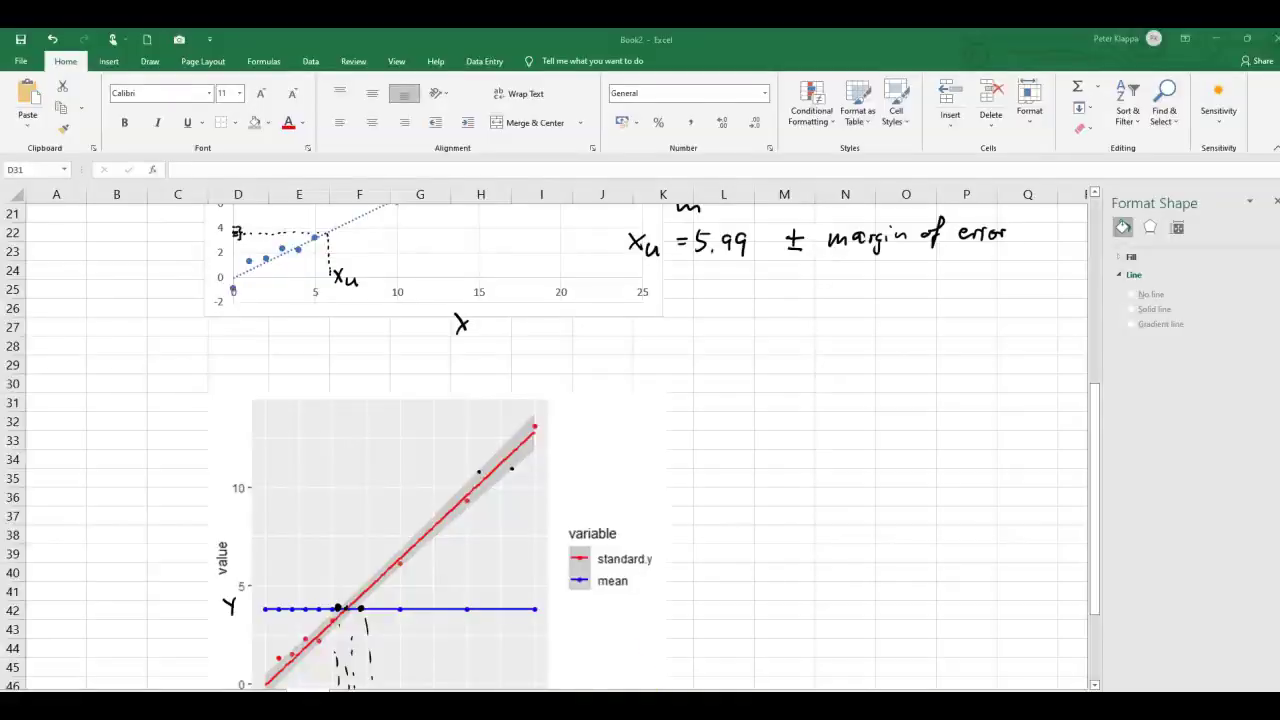
pyautogui.scroll(7, 366, 314)
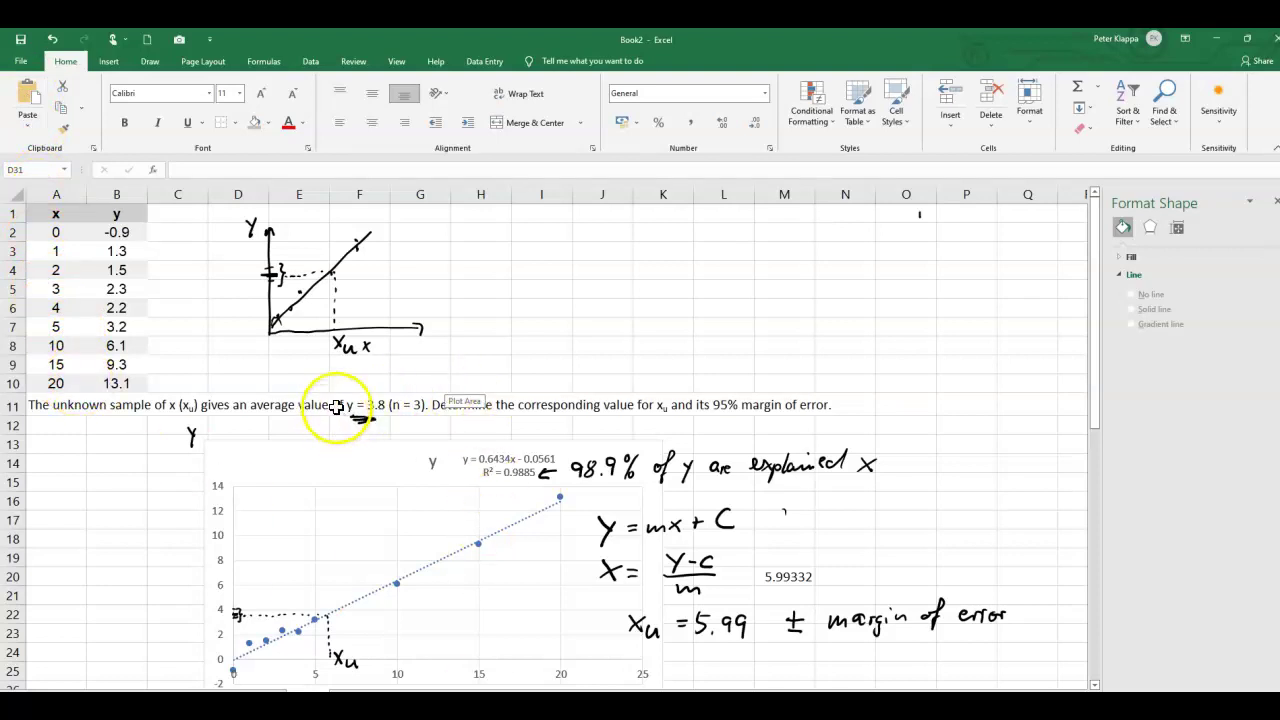
pyautogui.moveTo(480, 705)
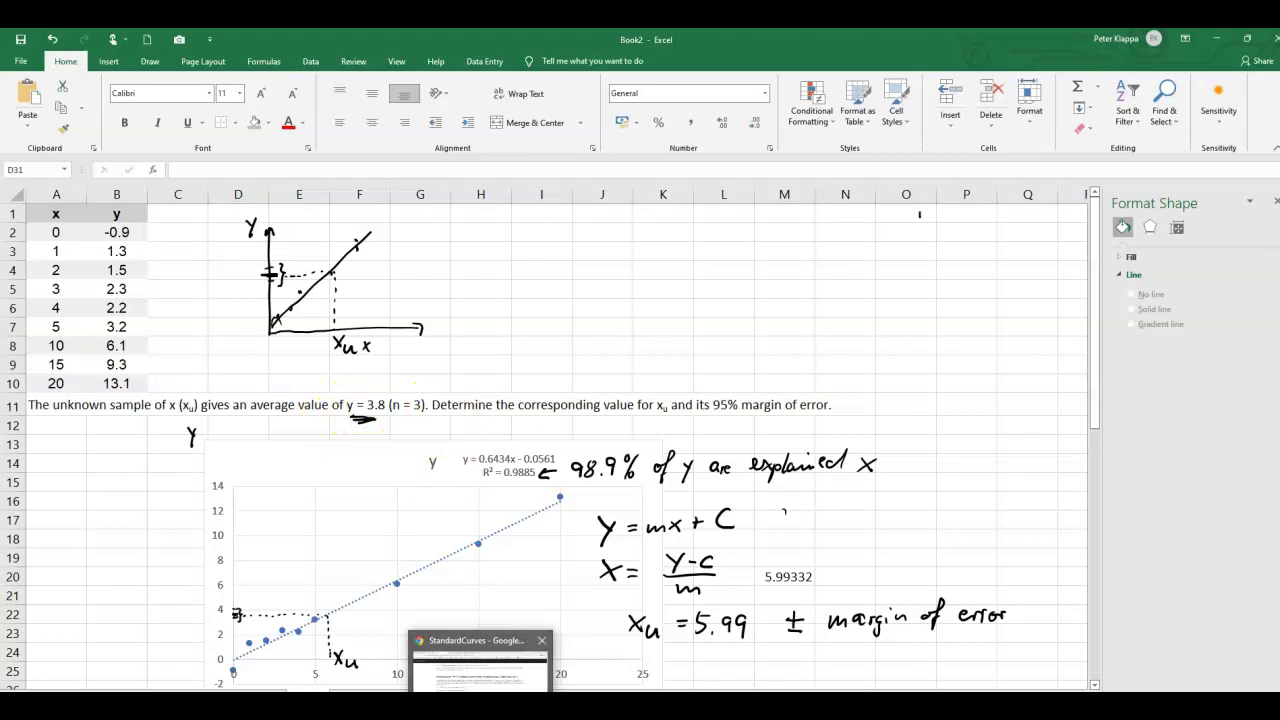
pyautogui.click(480, 668)
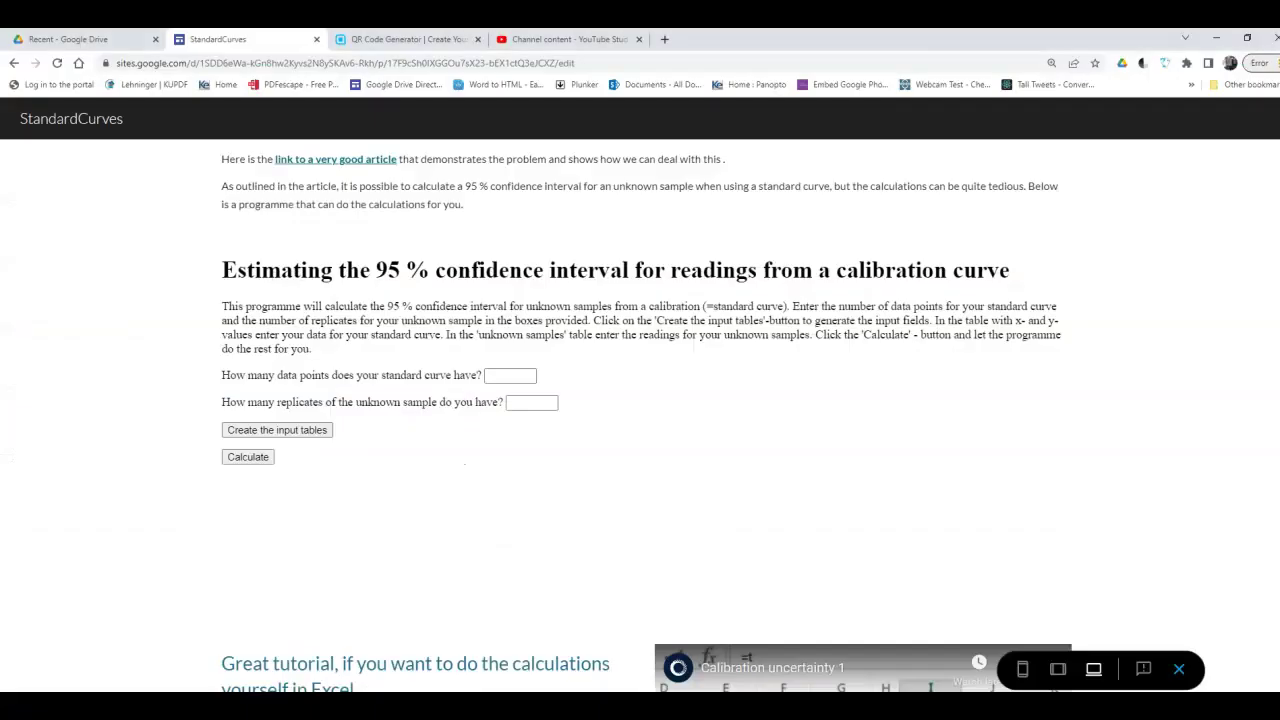
# Create the calculator's input tables for 9 standard curve data points and 3 replicates of the unknown sample
pyautogui.click(496, 374)
pyautogui.write('6')
pyautogui.click(517, 402)
pyautogui.write('3')
pyautogui.click(290, 436)
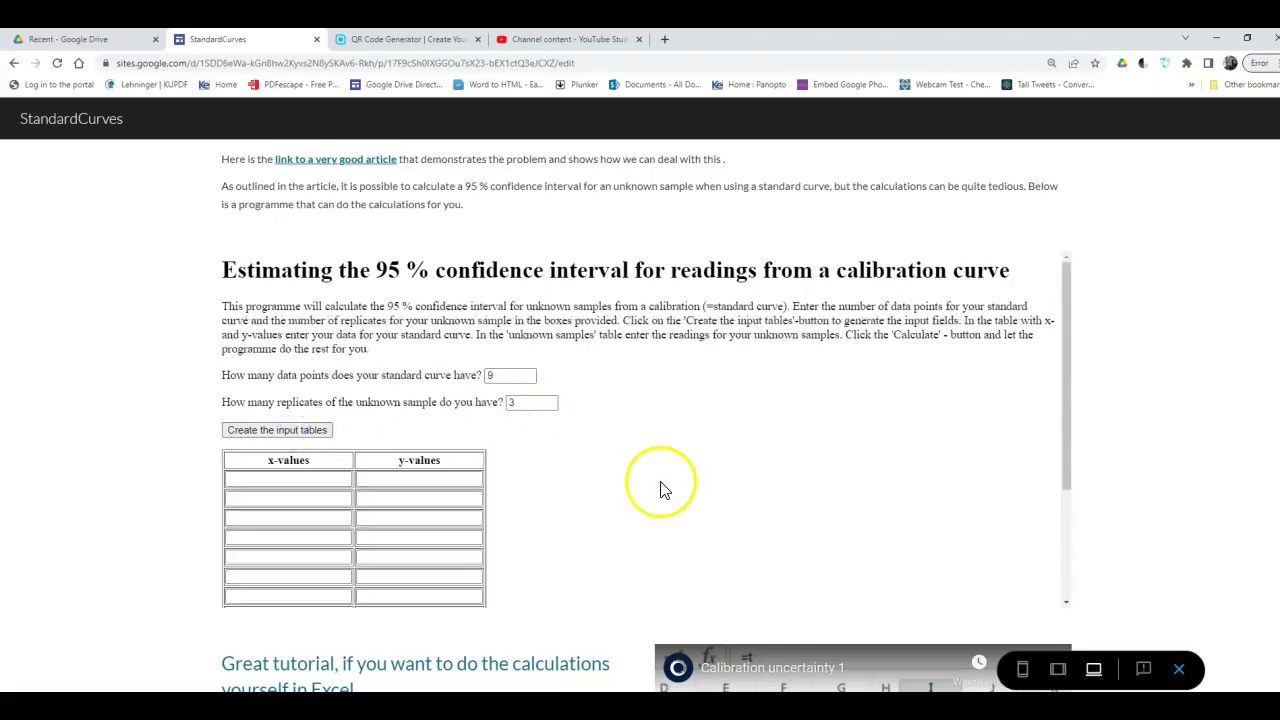
# Fill the calculator's standard curve table with the nine x- and y-values from the worksheet, from 0 and -0.9 through 20 and 13.1
pyautogui.scroll(-3, 660, 489)
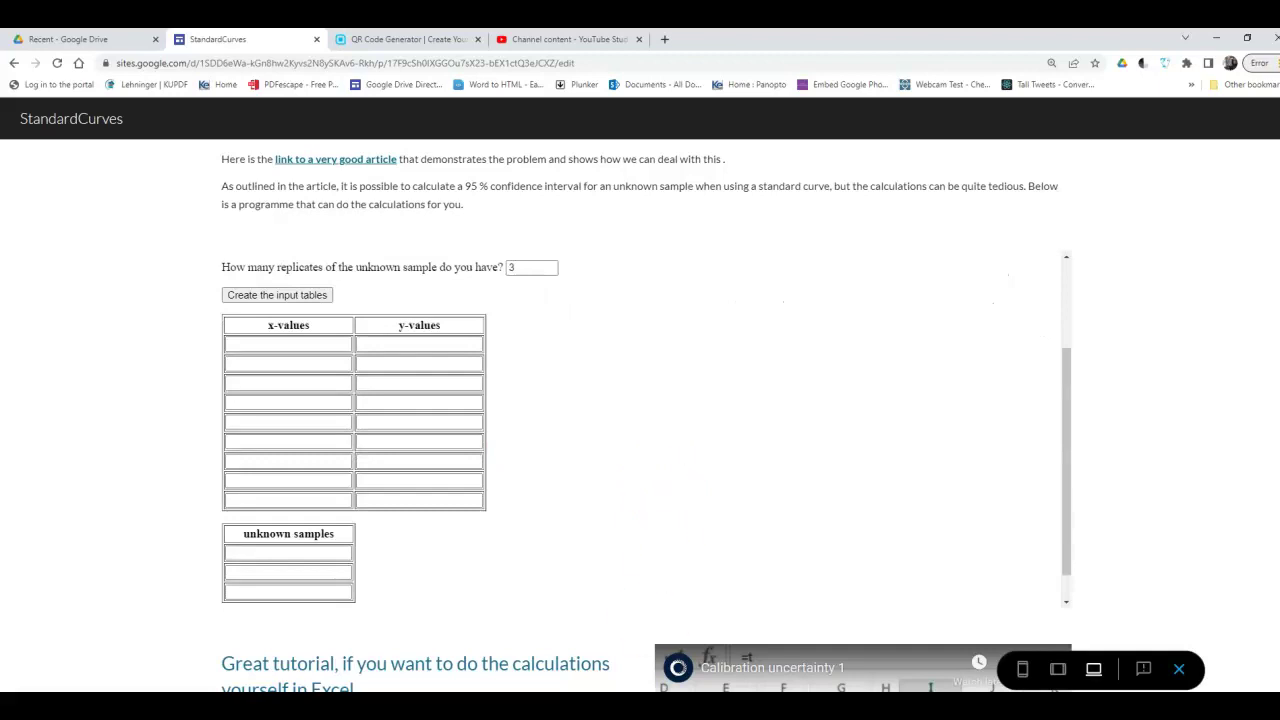
pyautogui.moveTo(693, 715)
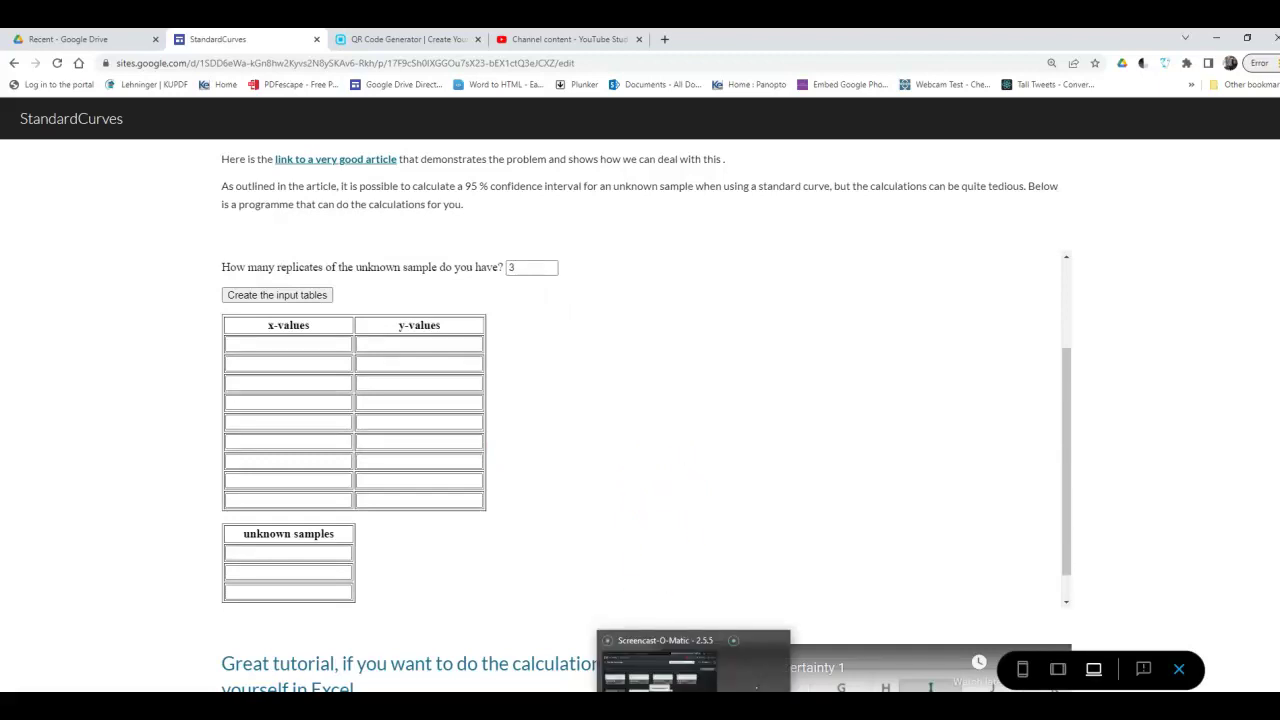
pyautogui.click(693, 665)
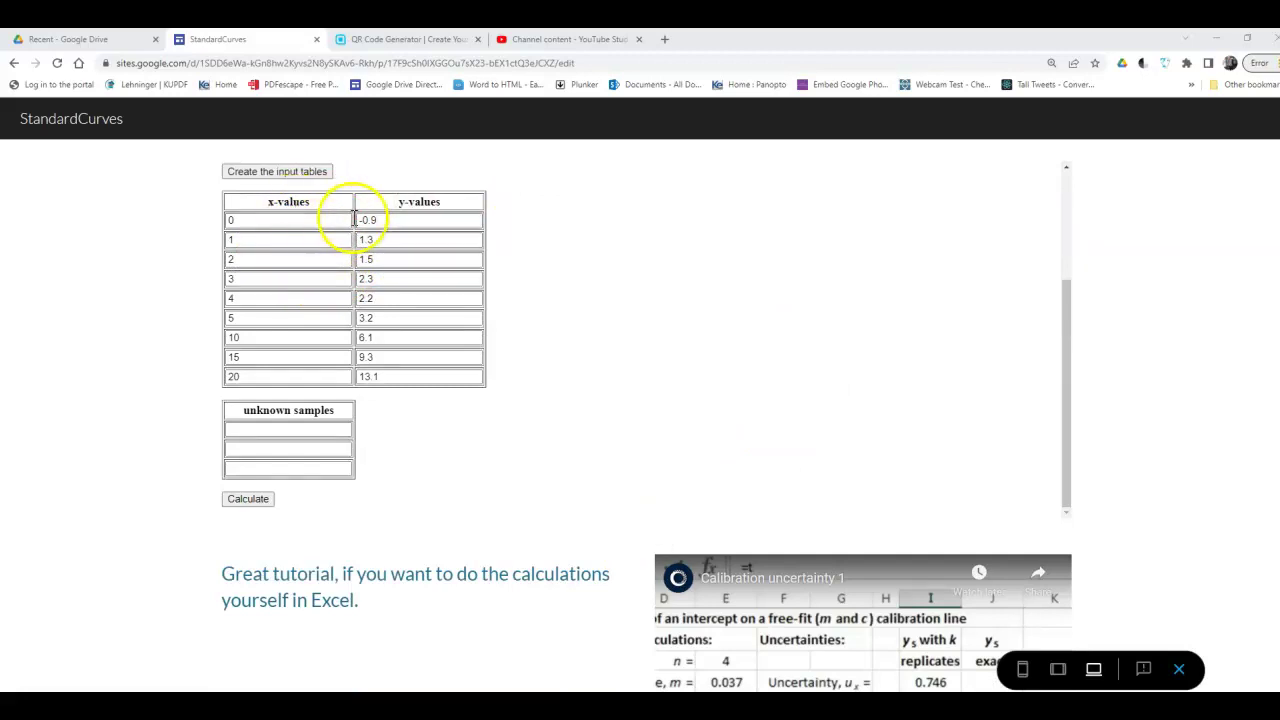
# Enter 3.8 for all three unknown samples and calculate the 95 % confidence interval of the x value
pyautogui.click(305, 428)
pyautogui.click(313, 431)
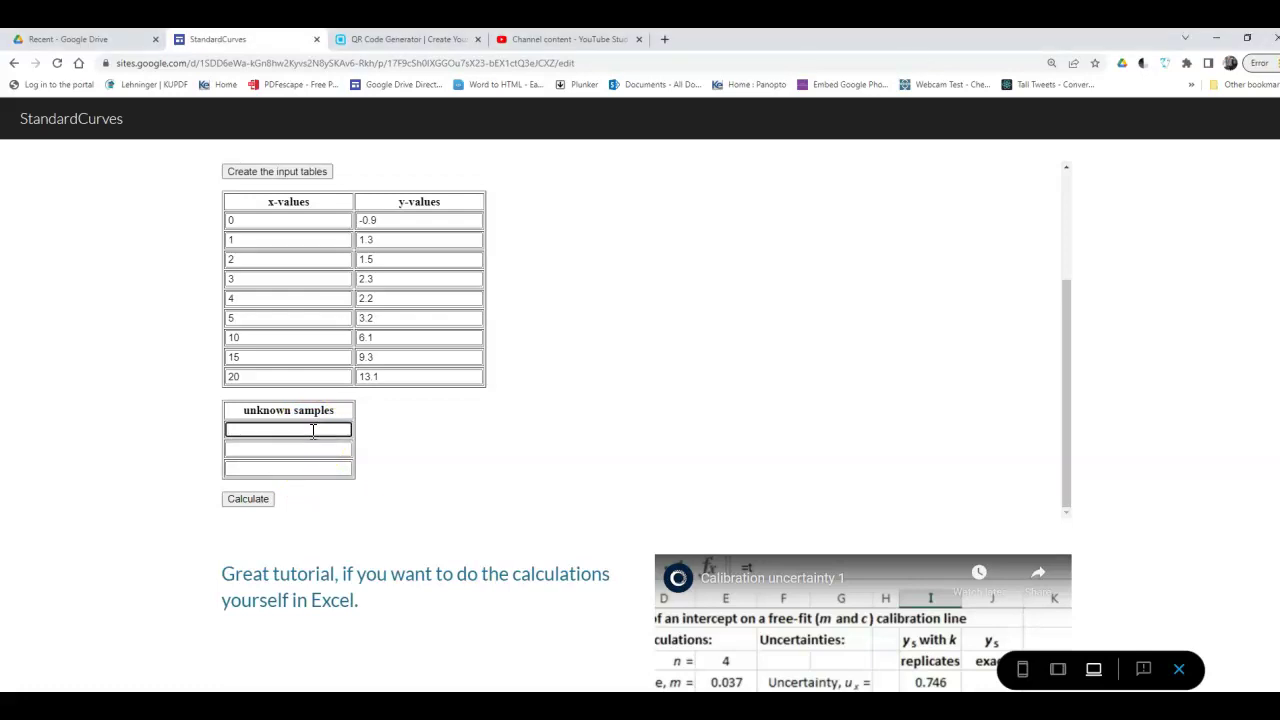
pyautogui.write('3.8')
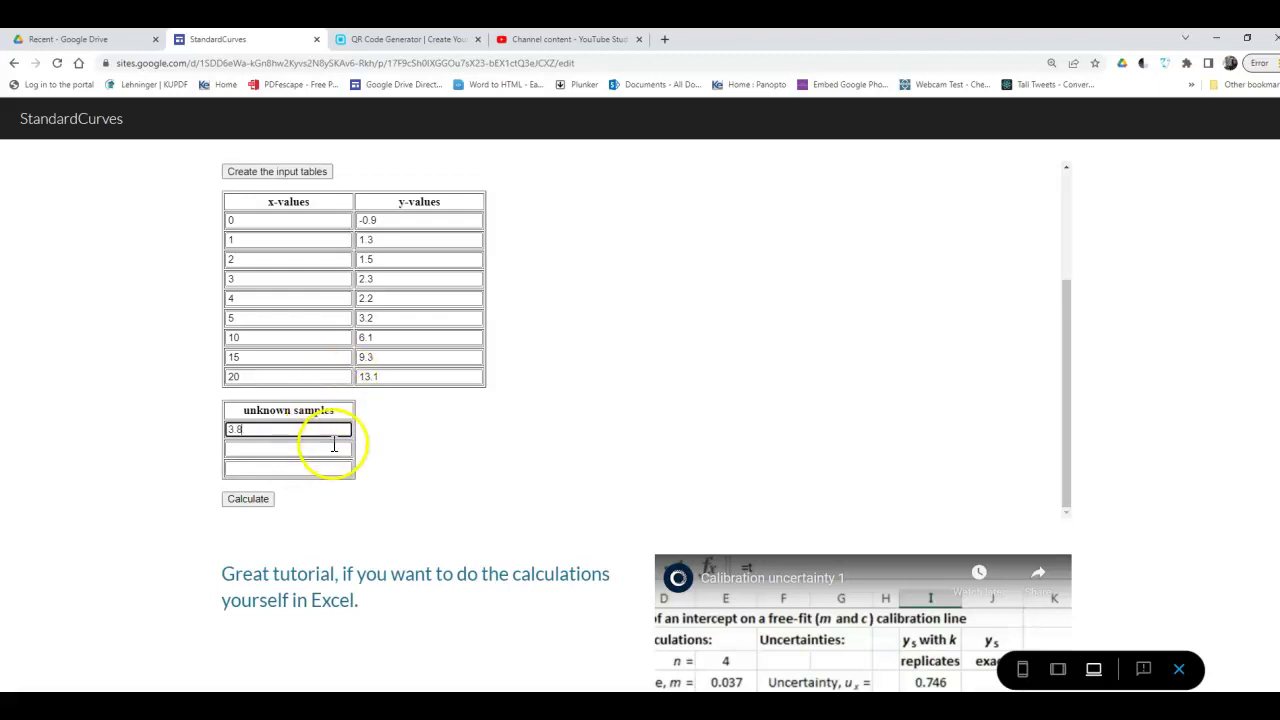
pyautogui.click(251, 451)
pyautogui.write('3.8')
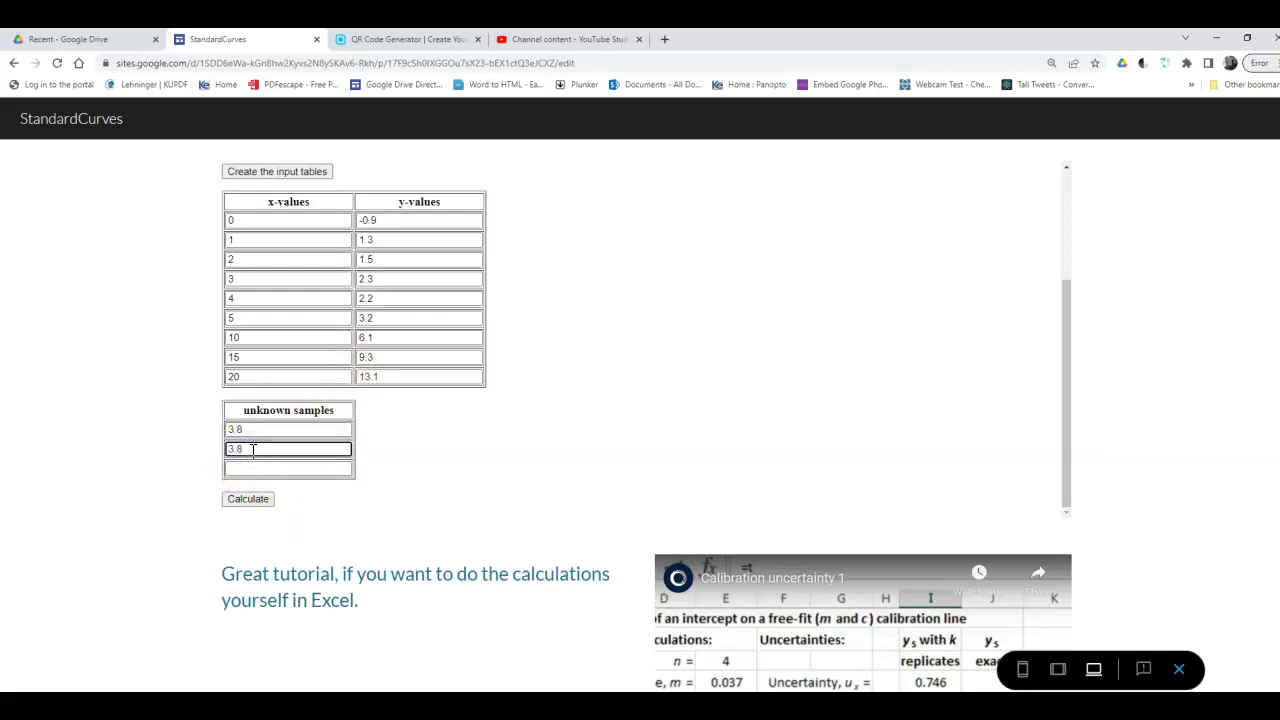
pyautogui.click(256, 465)
pyautogui.write('3.8')
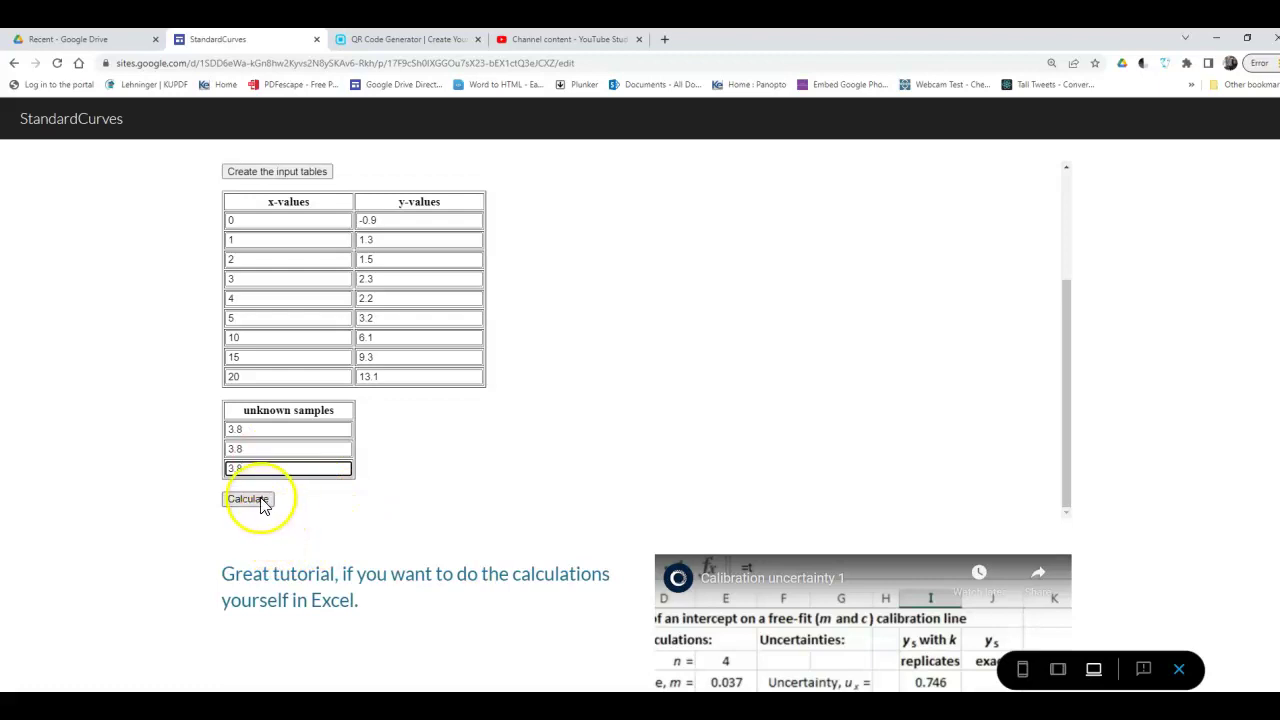
pyautogui.click(258, 501)
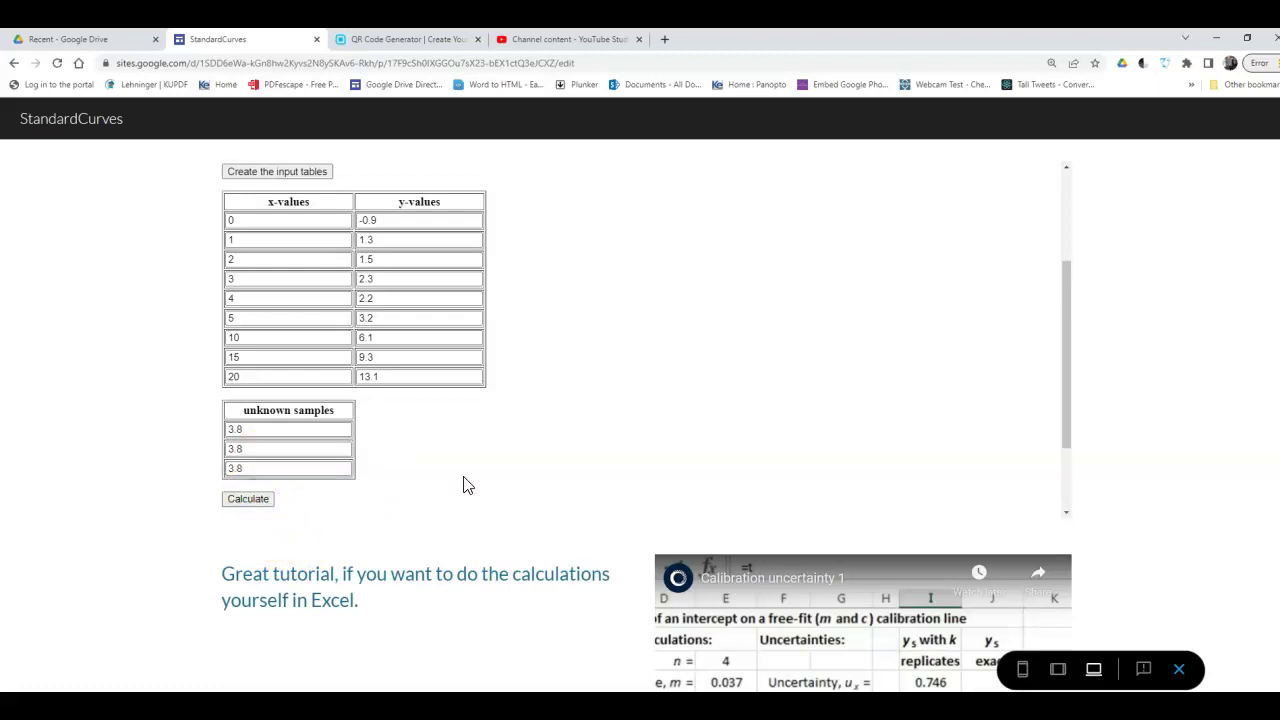
pyautogui.scroll(-3, 465, 480)
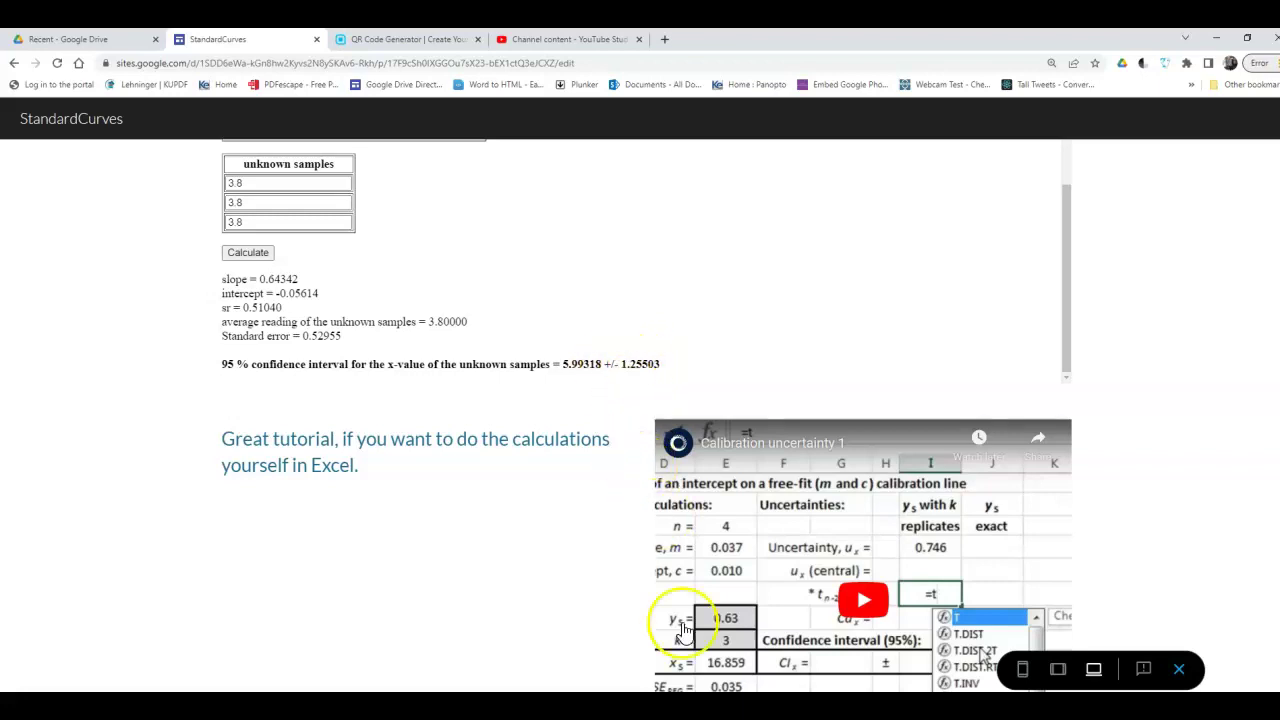
# Switch back to the Book2 workbook in Excel and handwrite 1.2 below the words "margin of error"
pyautogui.click(600, 705)
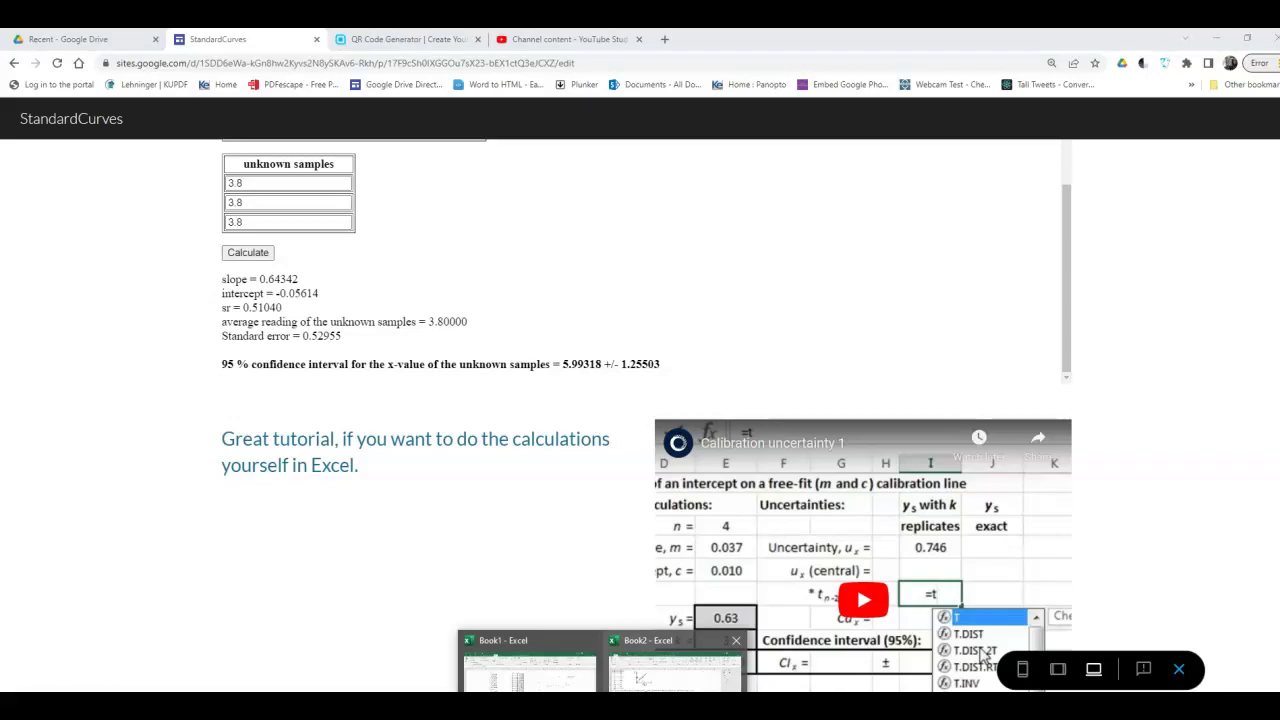
pyautogui.click(640, 680)
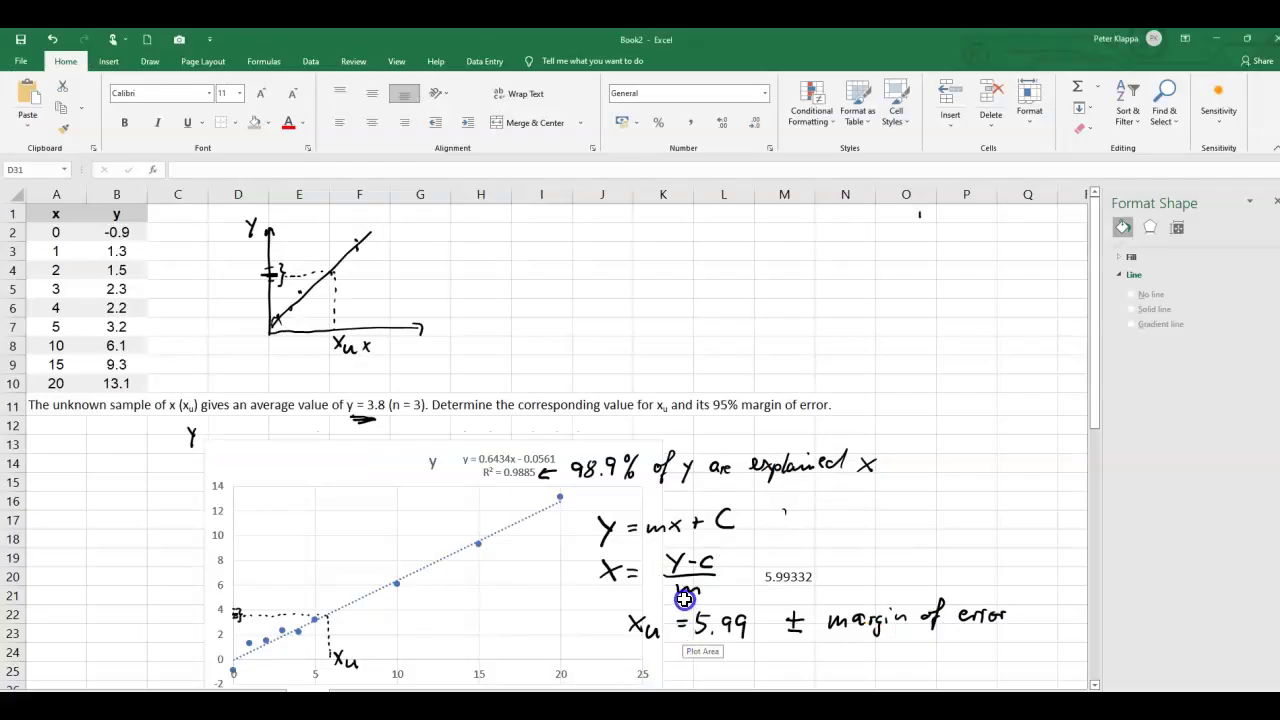
pyautogui.scroll(-3, 598, 580)
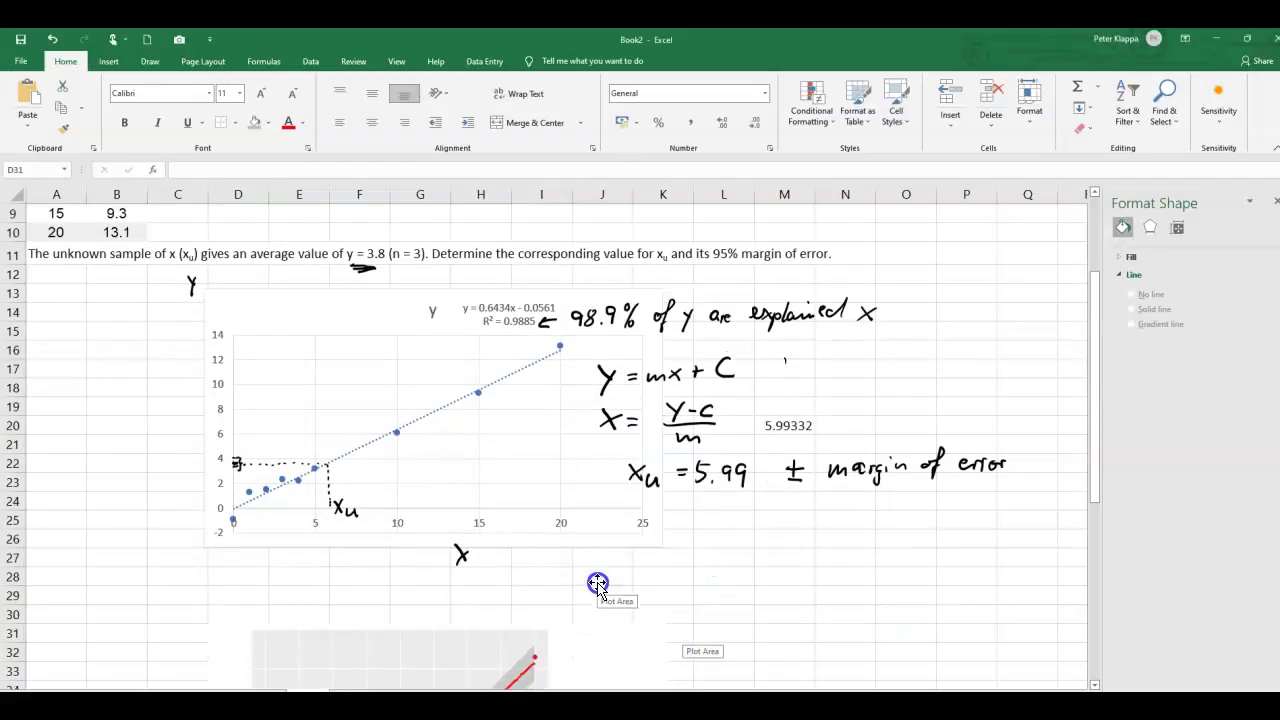
pyautogui.scroll(-5, 597, 584)
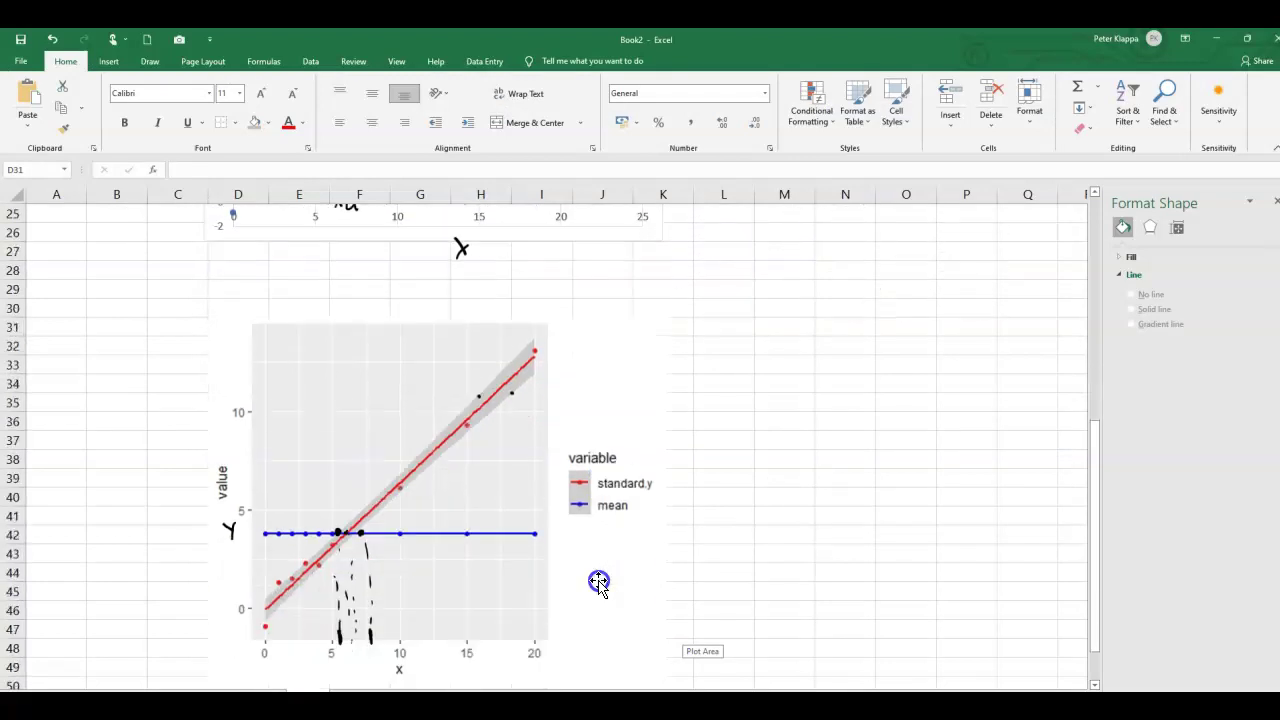
pyautogui.scroll(5, 598, 582)
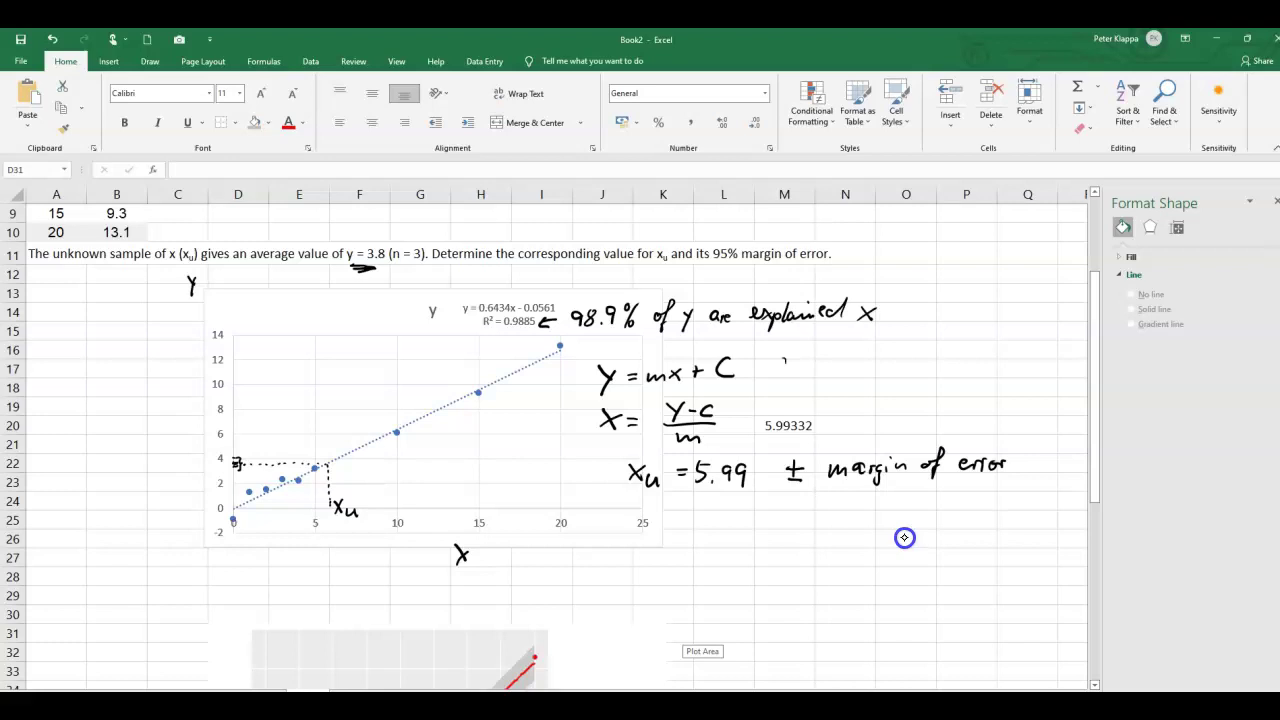
pyautogui.moveTo(845, 492)
pyautogui.mouseDown()
pyautogui.moveTo(844, 516)
pyautogui.moveTo(880, 517)
pyautogui.mouseUp()
pyautogui.click(850, 514)
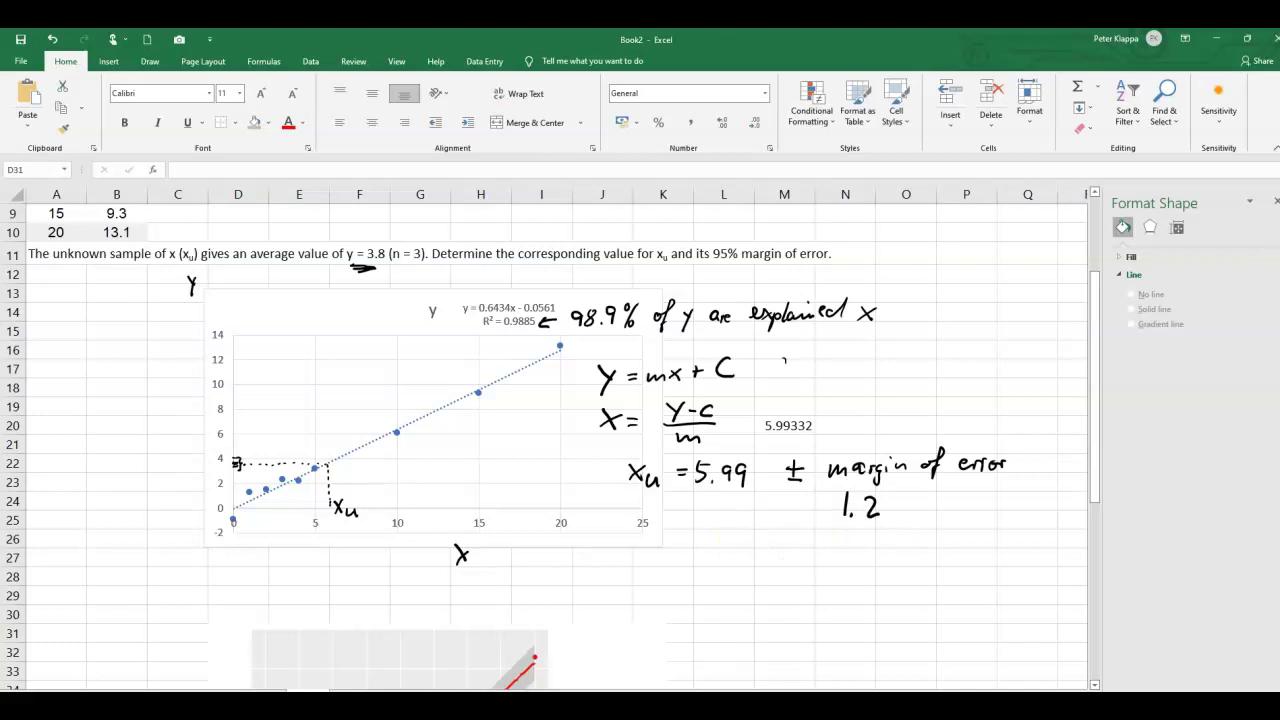
# Recheck the calculated confidence interval on the browser page and return to the Excel workbook
pyautogui.hotkey('alt', 'Tab')
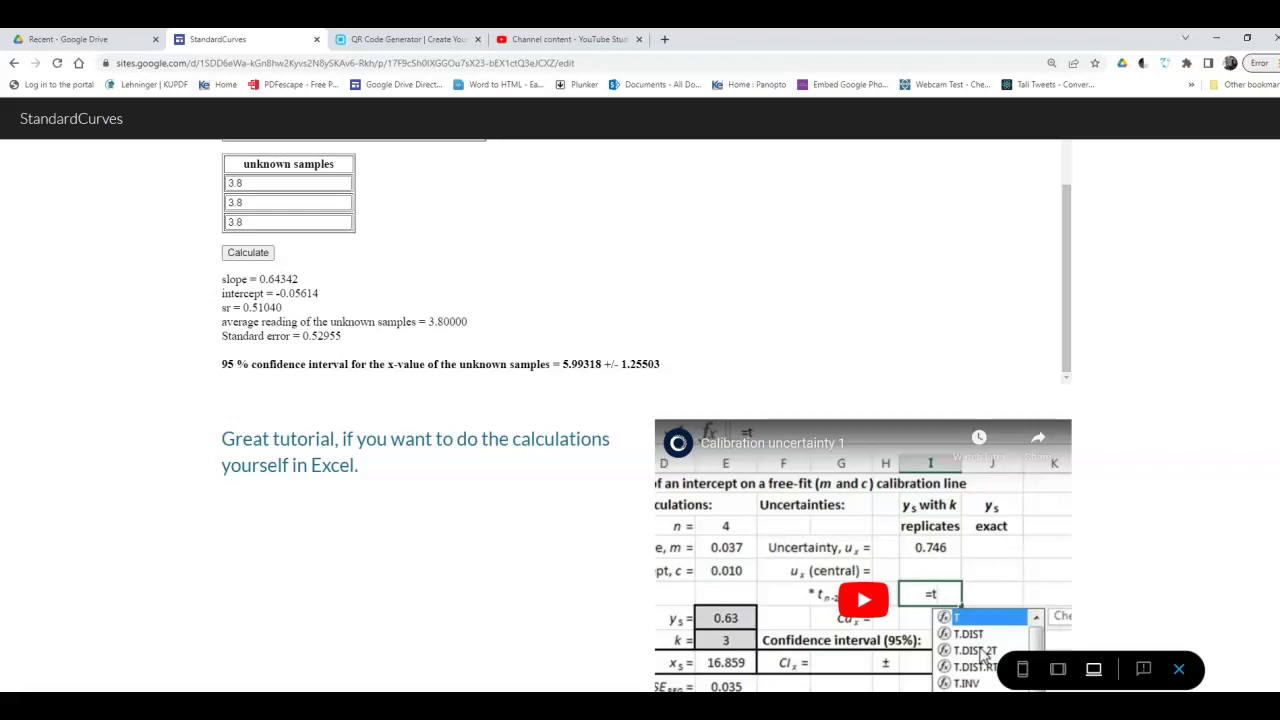
pyautogui.hotkey('alt', 'Tab')
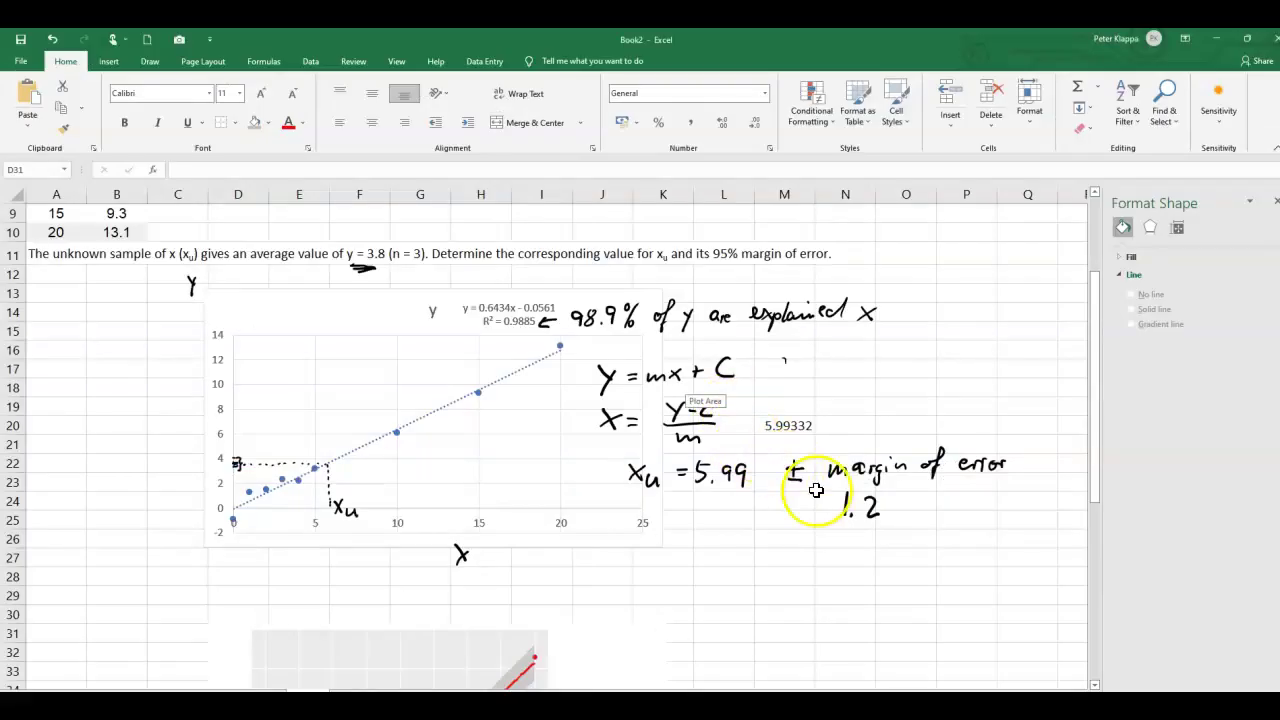
pyautogui.click(884, 504)
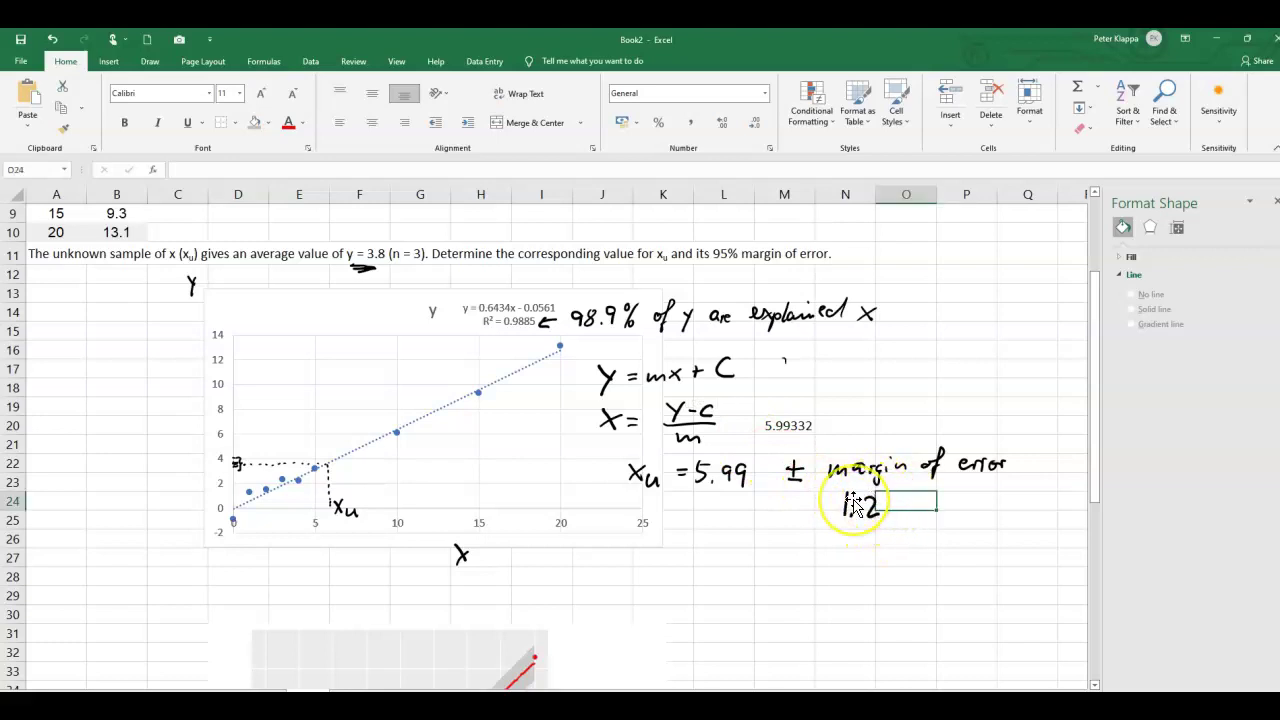
pyautogui.click(857, 537)
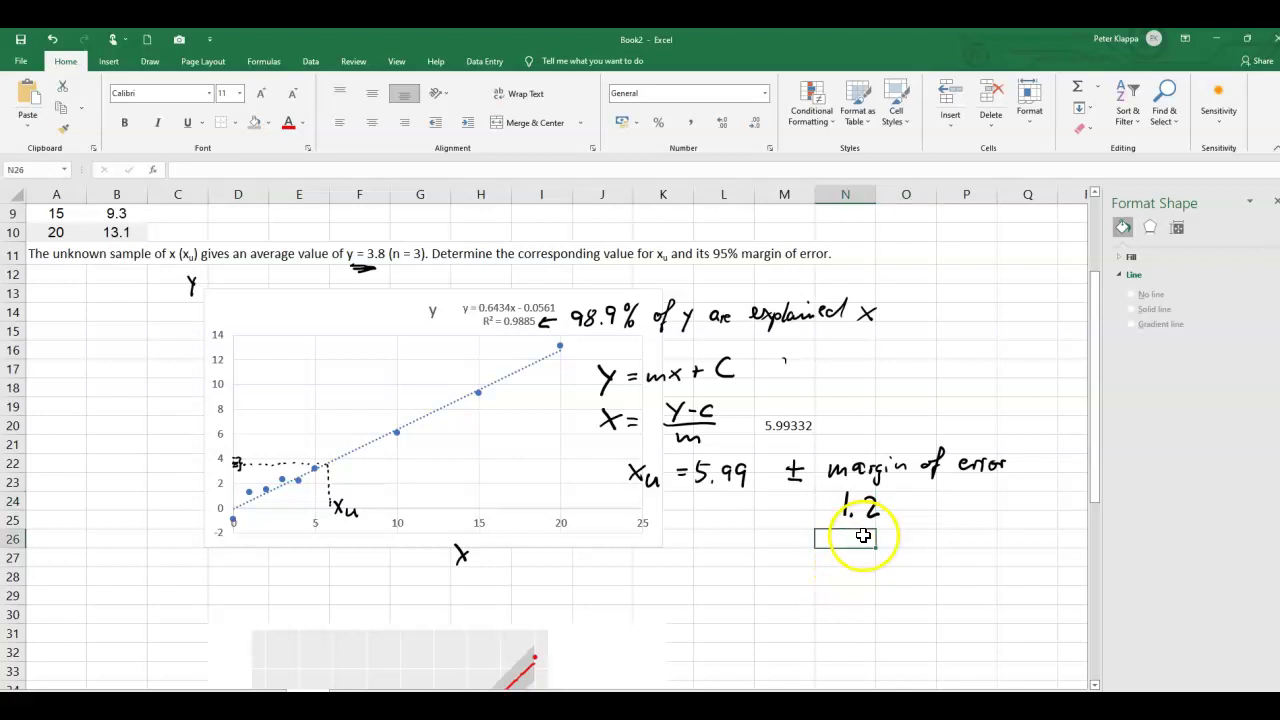
# Record the result 5.99 ± 1.26 in cells M28 and N28 with an inked ± sign, and handwrite a Y beside the chart's marked y value
pyautogui.doubleClick(760, 576)
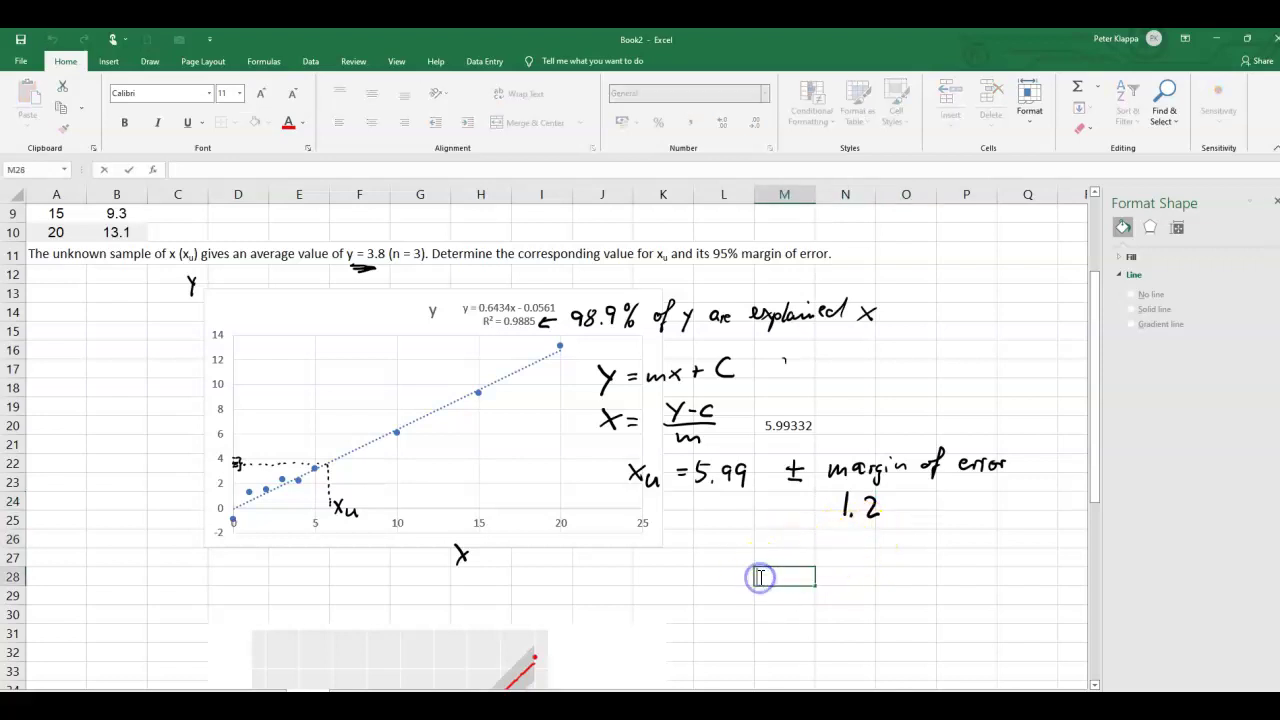
pyautogui.write('5.99')
pyautogui.click(855, 578)
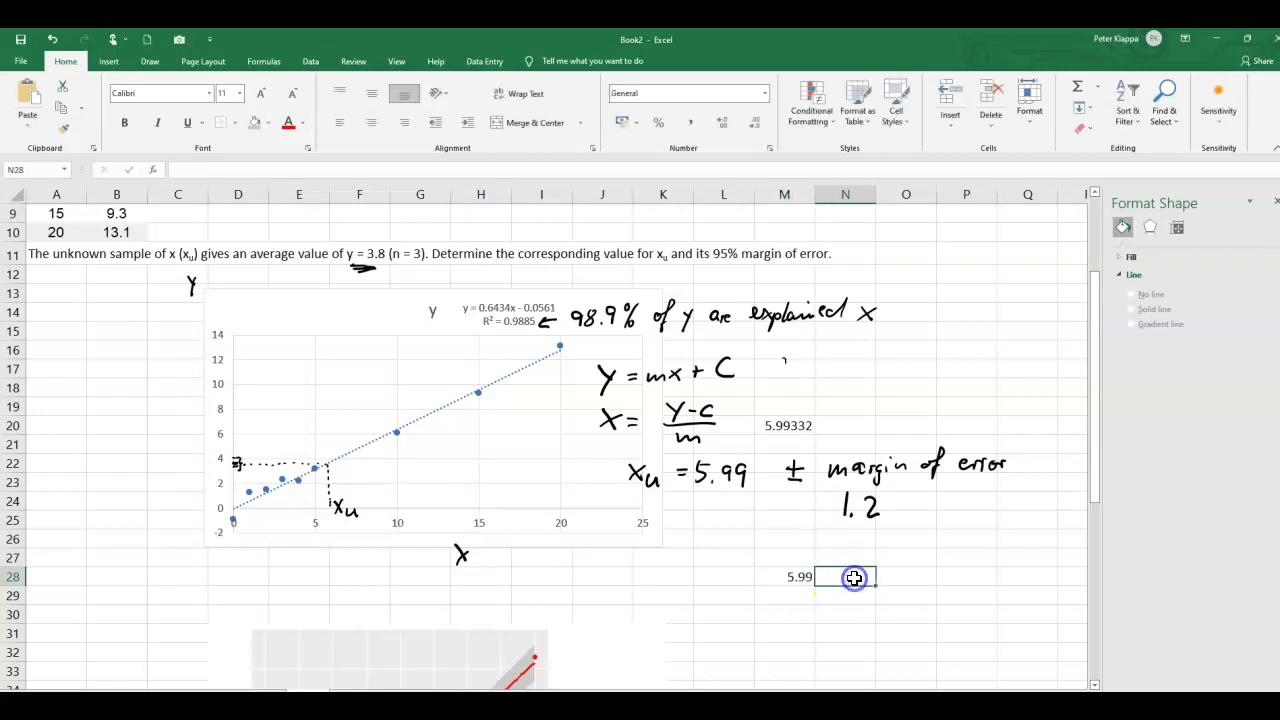
pyautogui.write('1.26')
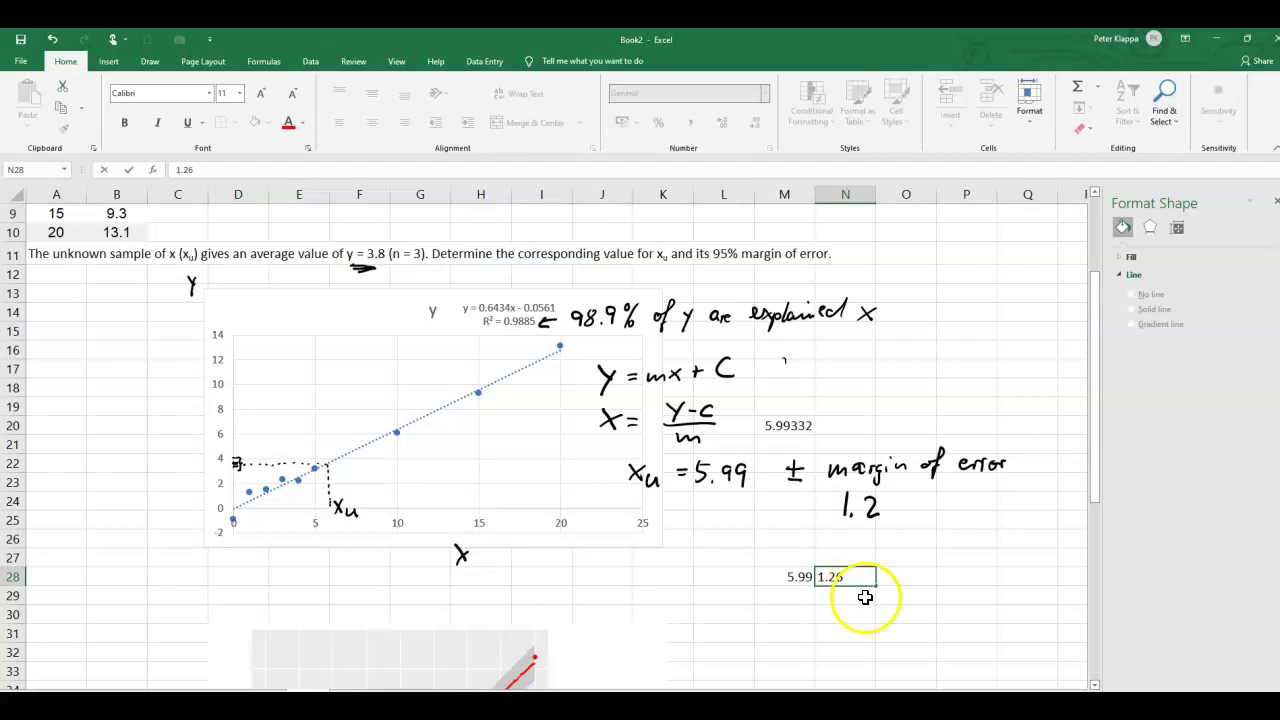
pyautogui.click(850, 612)
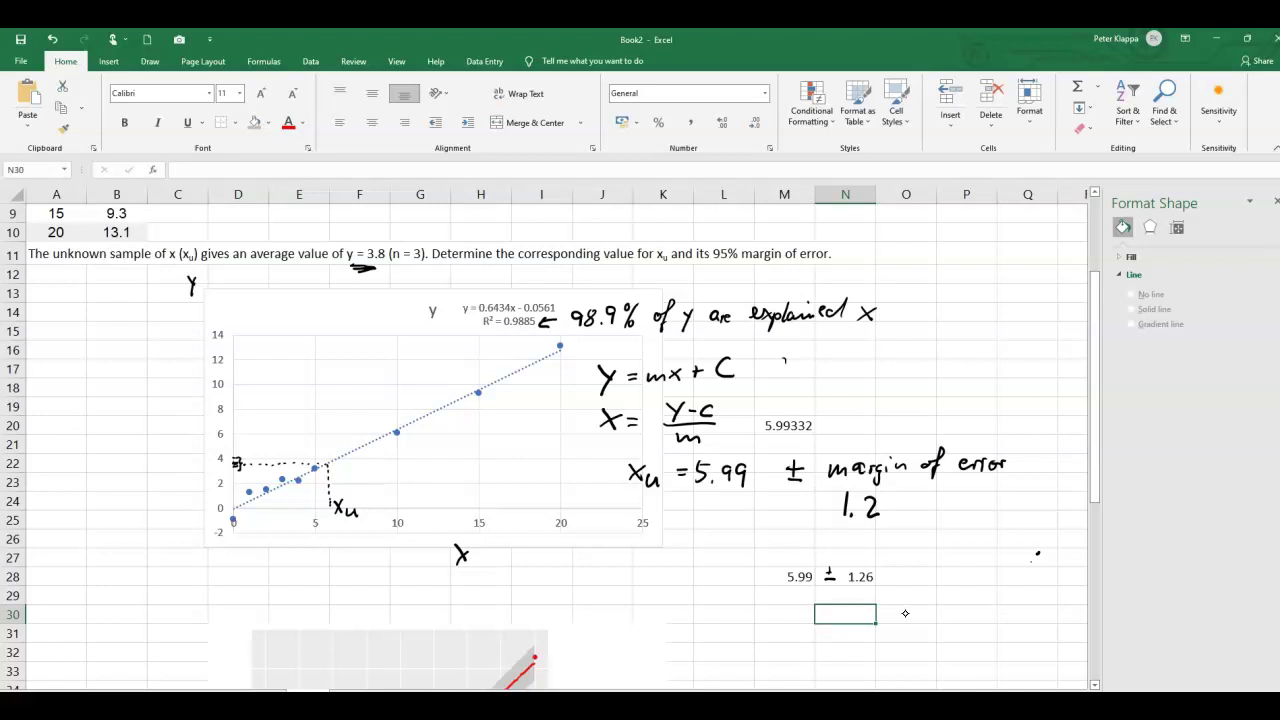
pyautogui.moveTo(174, 448); pyautogui.dragTo(183, 466)
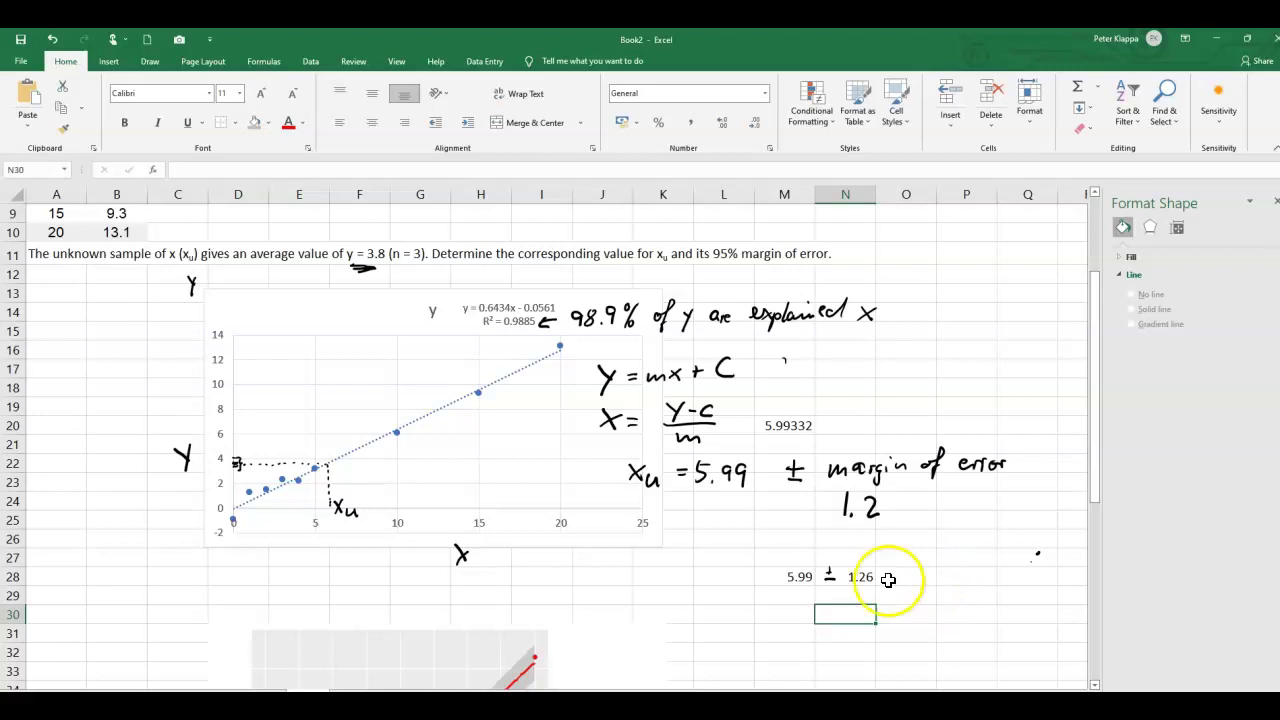
# View the calculator's results in the browser once more and go back to the result in the Excel workbook
pyautogui.moveTo(480, 705)
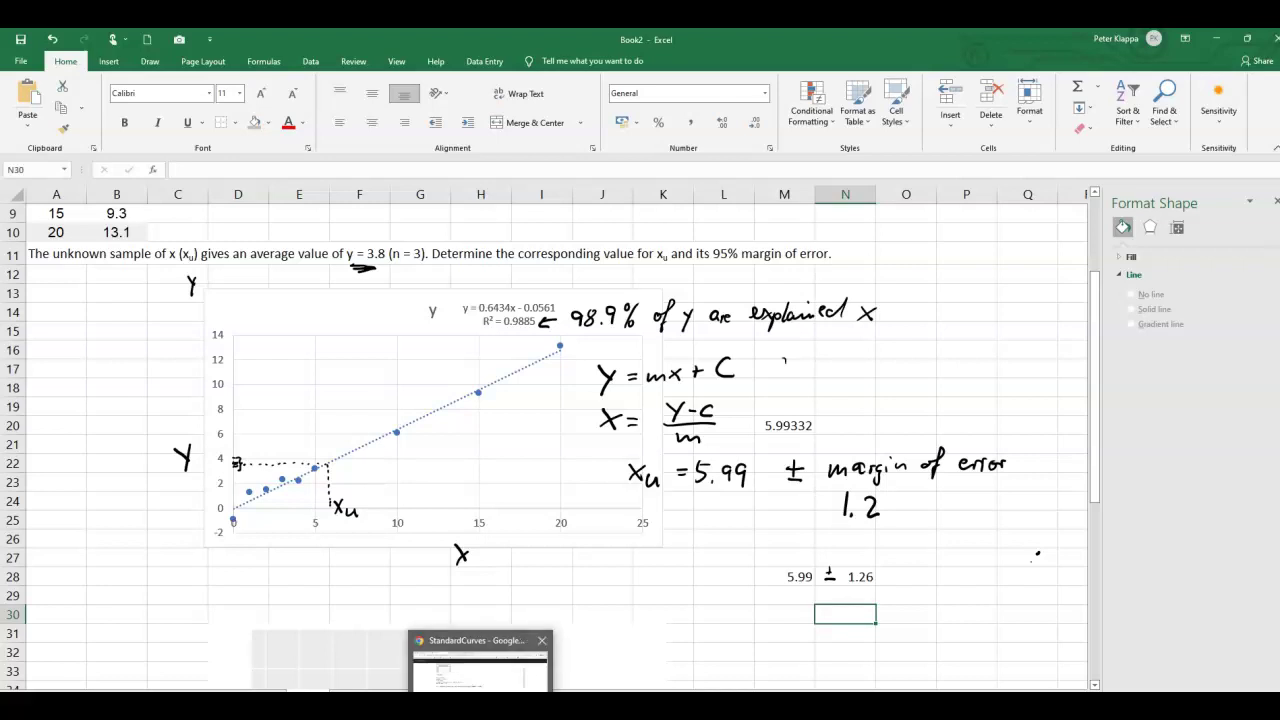
pyautogui.click(480, 668)
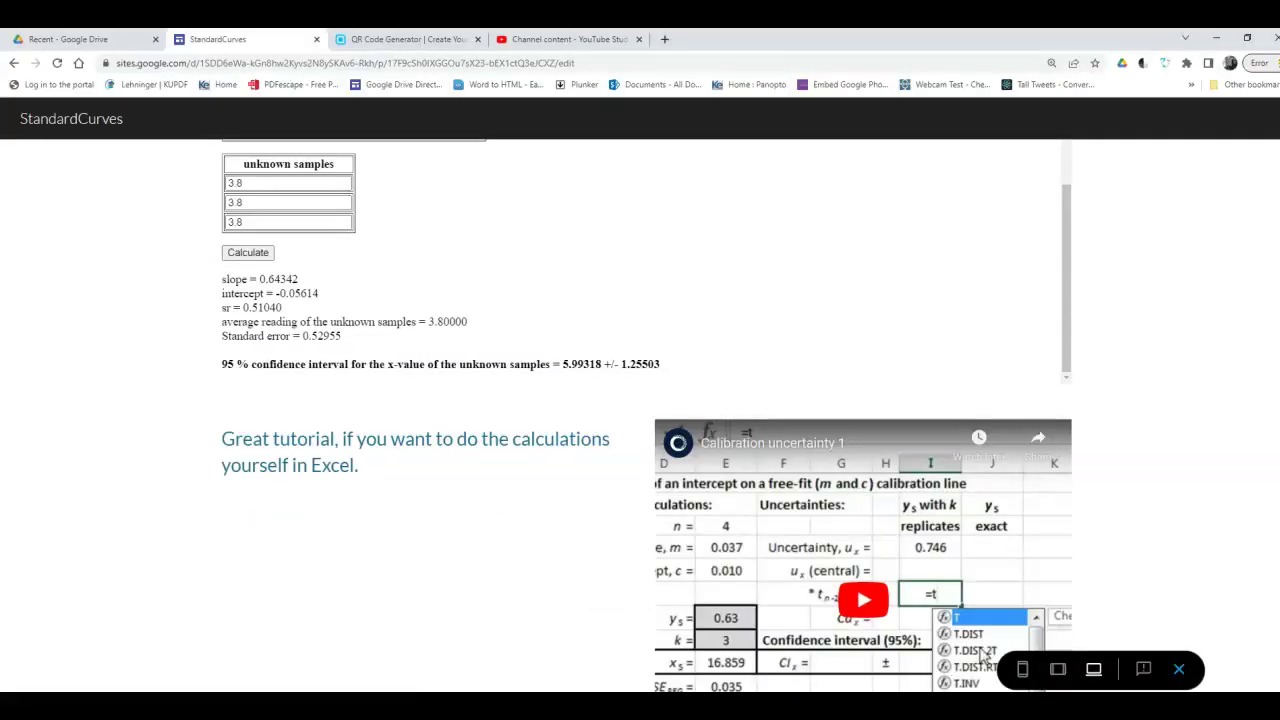
pyautogui.moveTo(482, 705)
pyautogui.click(482, 660)
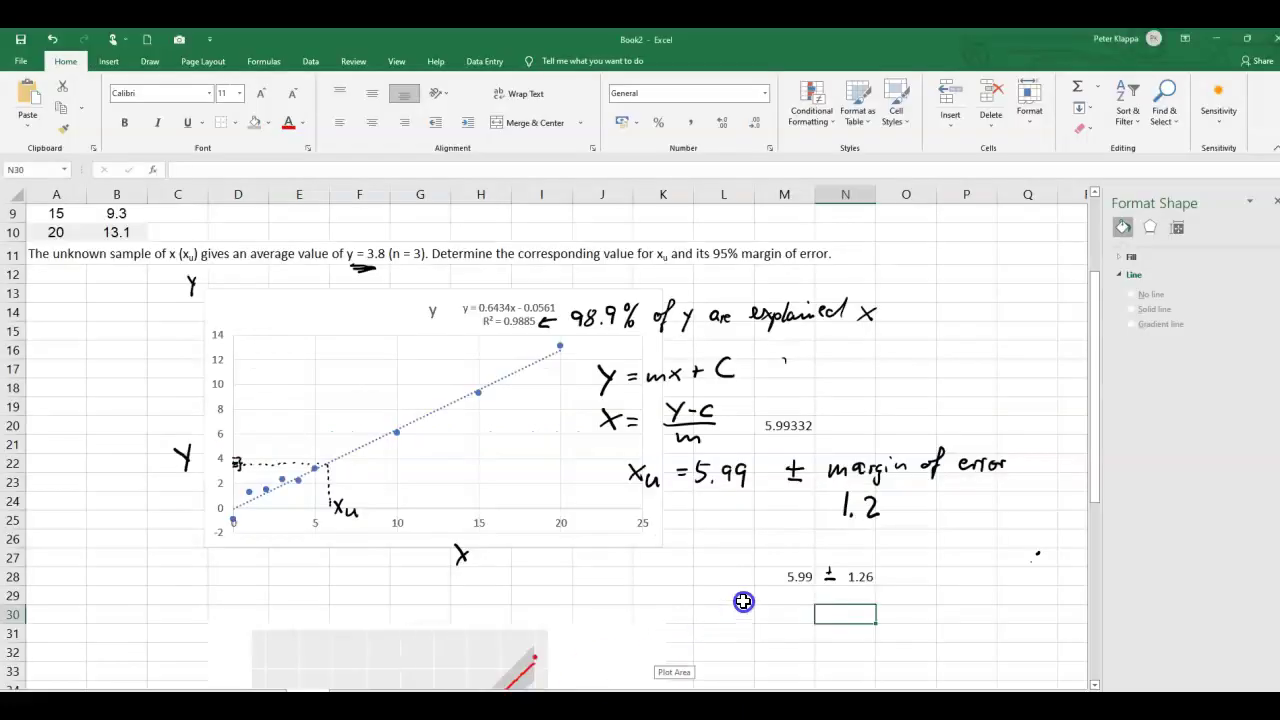